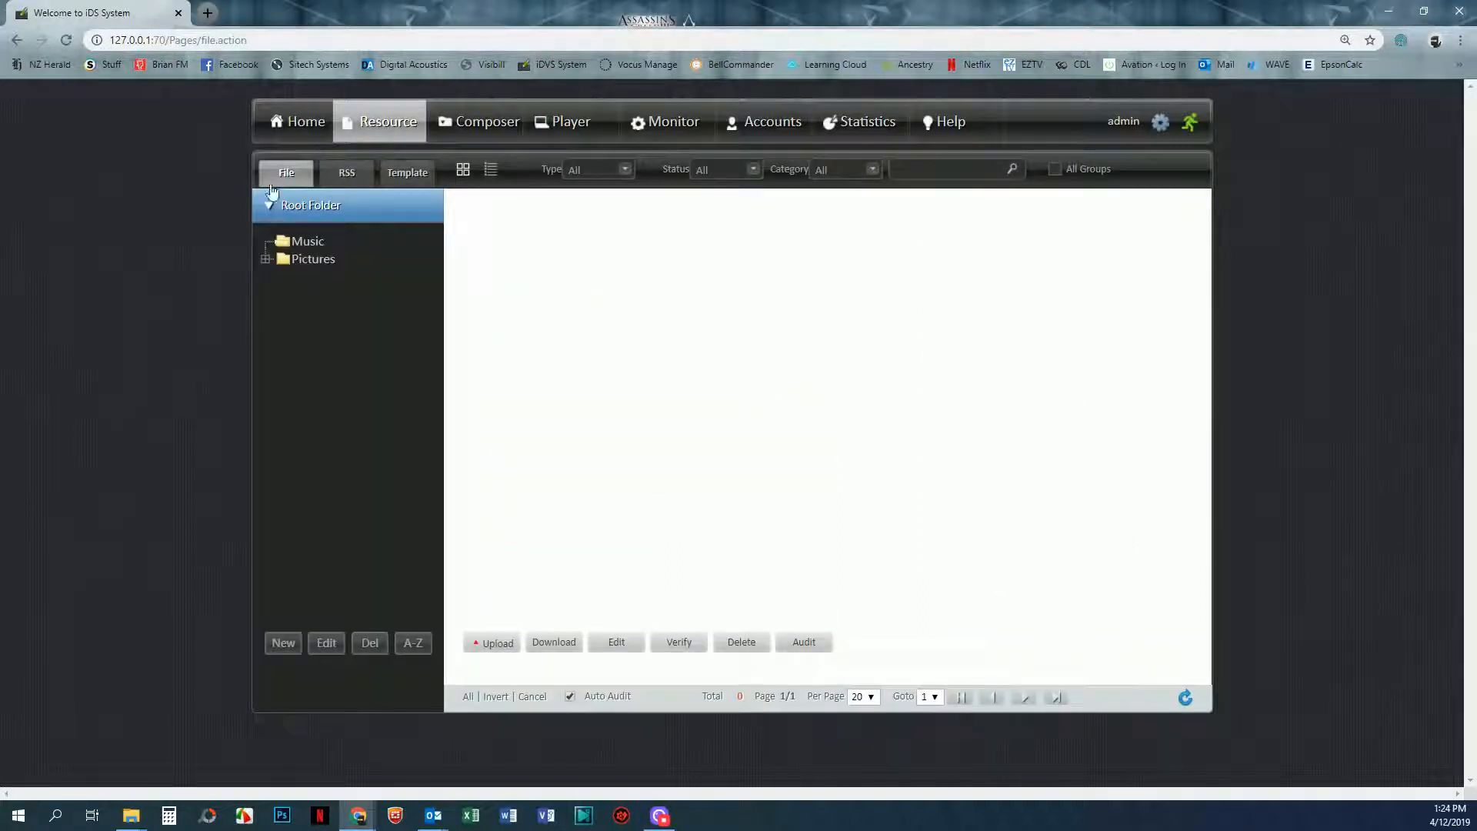
Look at the Composer's loop programs, and open the resource template list
{"action": "left_click", "coordinate": [406, 174]}
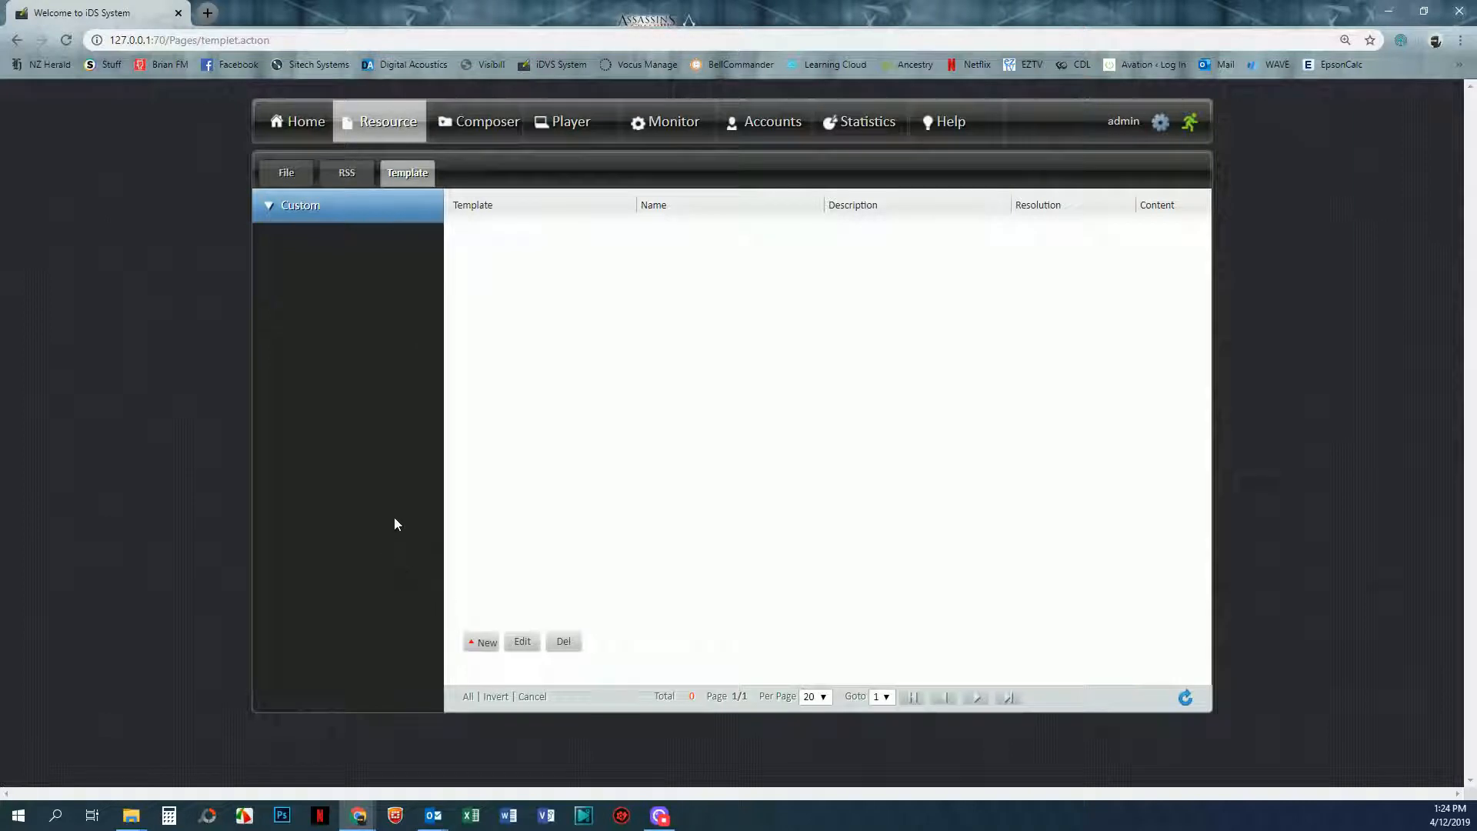
{"action": "left_click", "coordinate": [483, 123]}
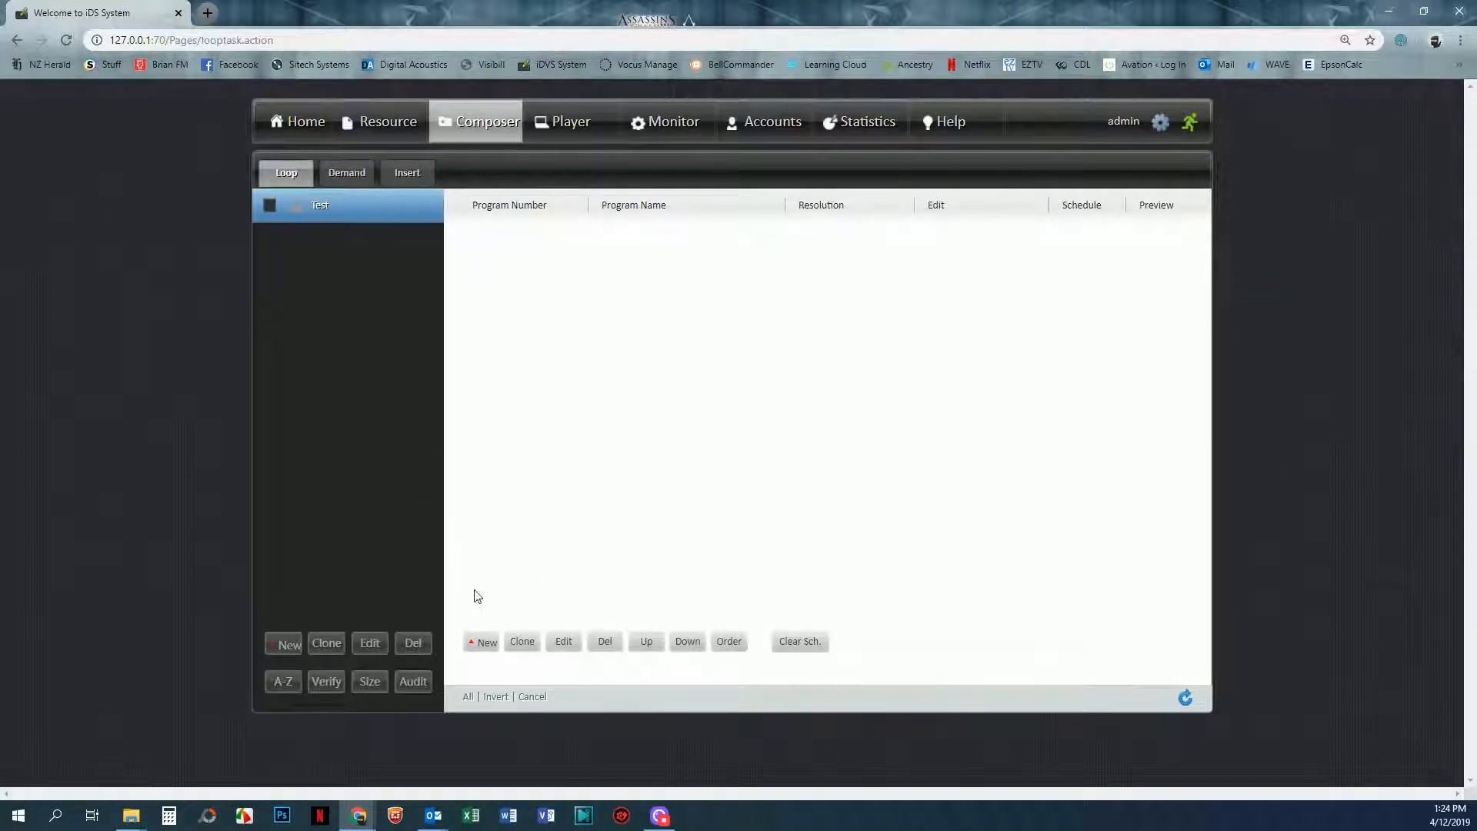
{"action": "left_click", "coordinate": [380, 122]}
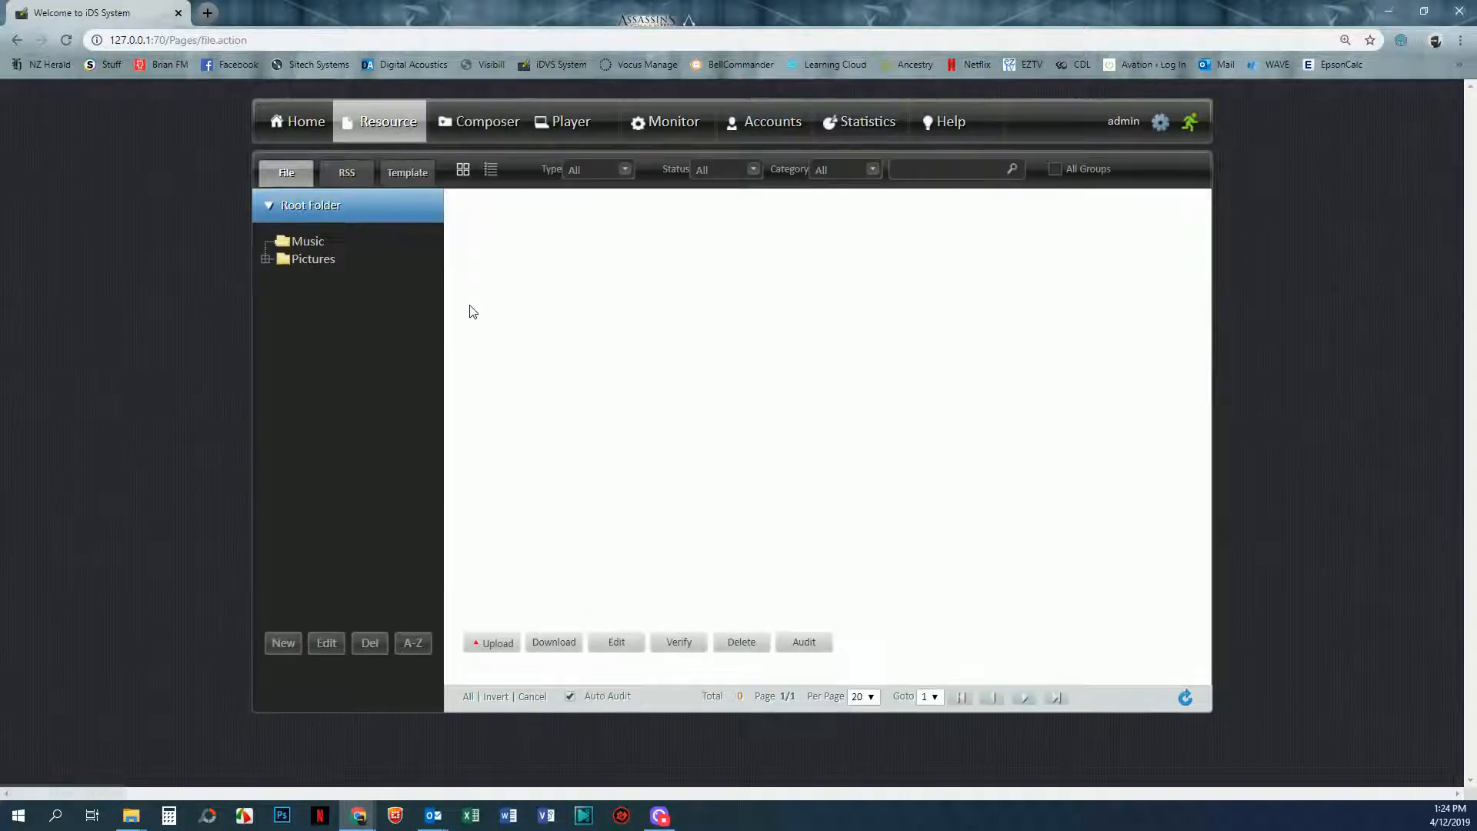
{"action": "left_click", "coordinate": [408, 174]}
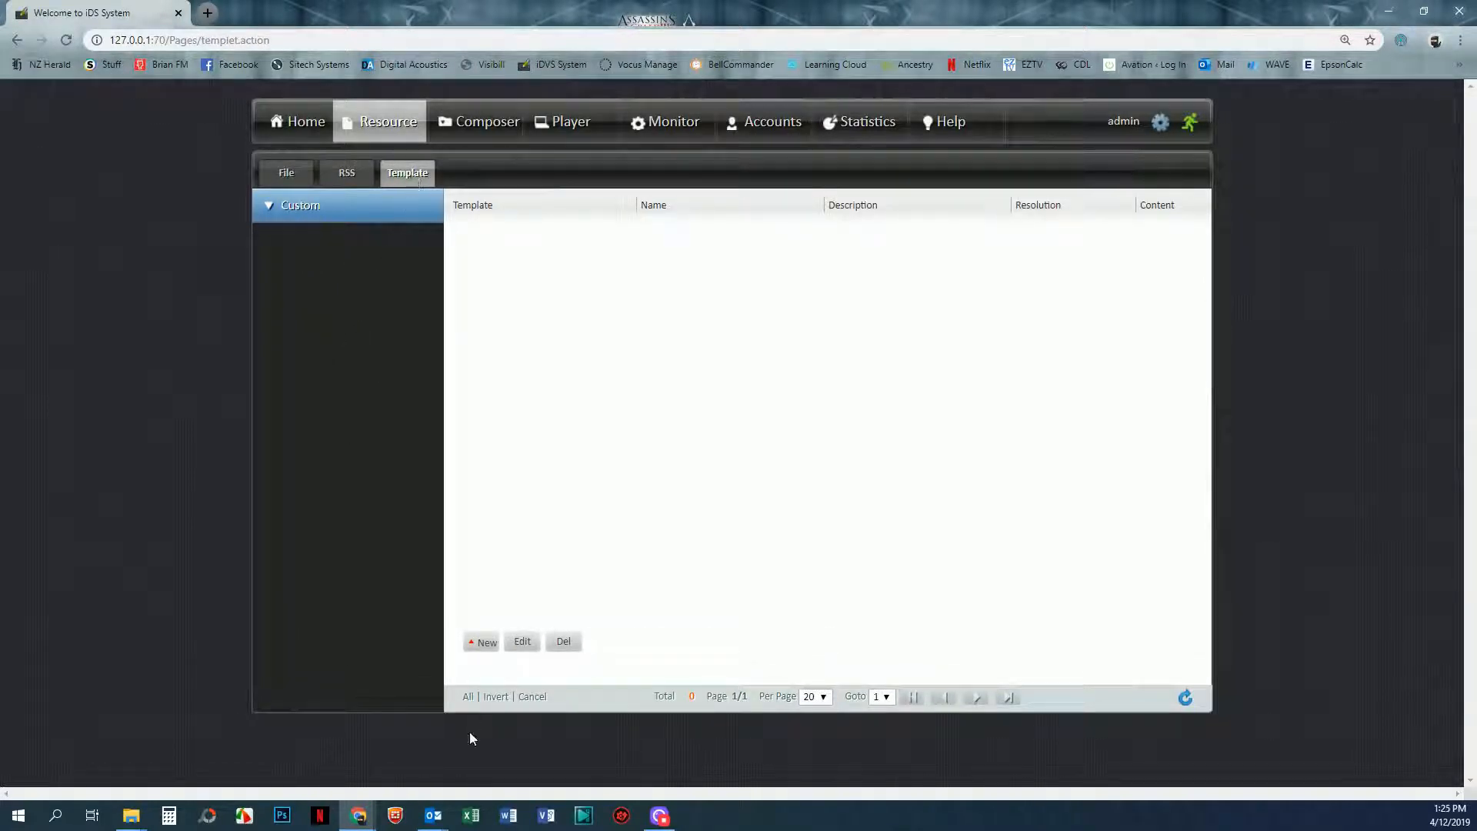
Start a new template named "Mondays" in the "Standard Days" template group, based on the Empty template
{"action": "left_click", "coordinate": [479, 645]}
{"action": "left_click", "coordinate": [744, 373]}
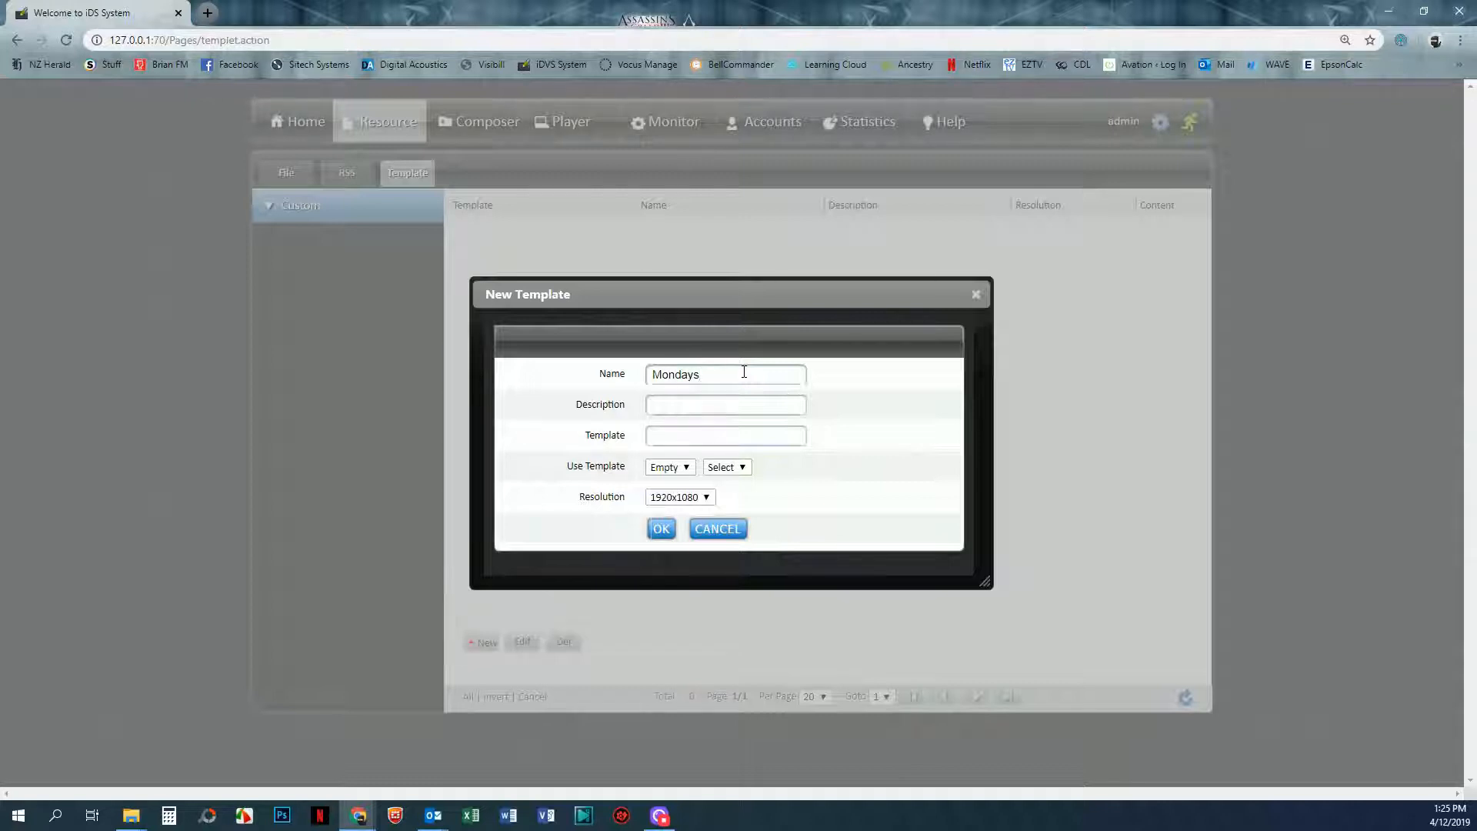
{"action": "left_click", "coordinate": [732, 404]}
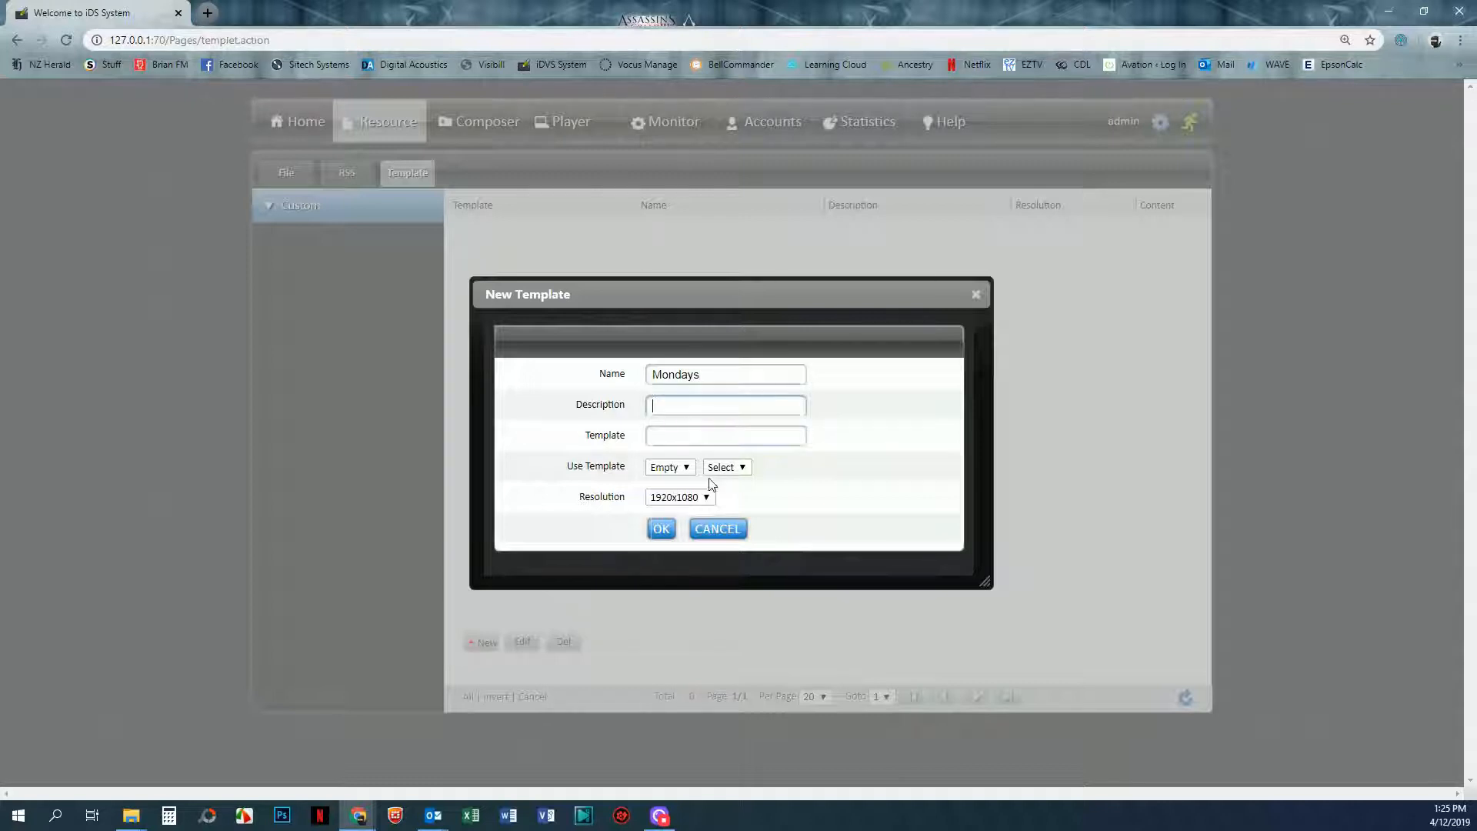
{"action": "left_click", "coordinate": [688, 441]}
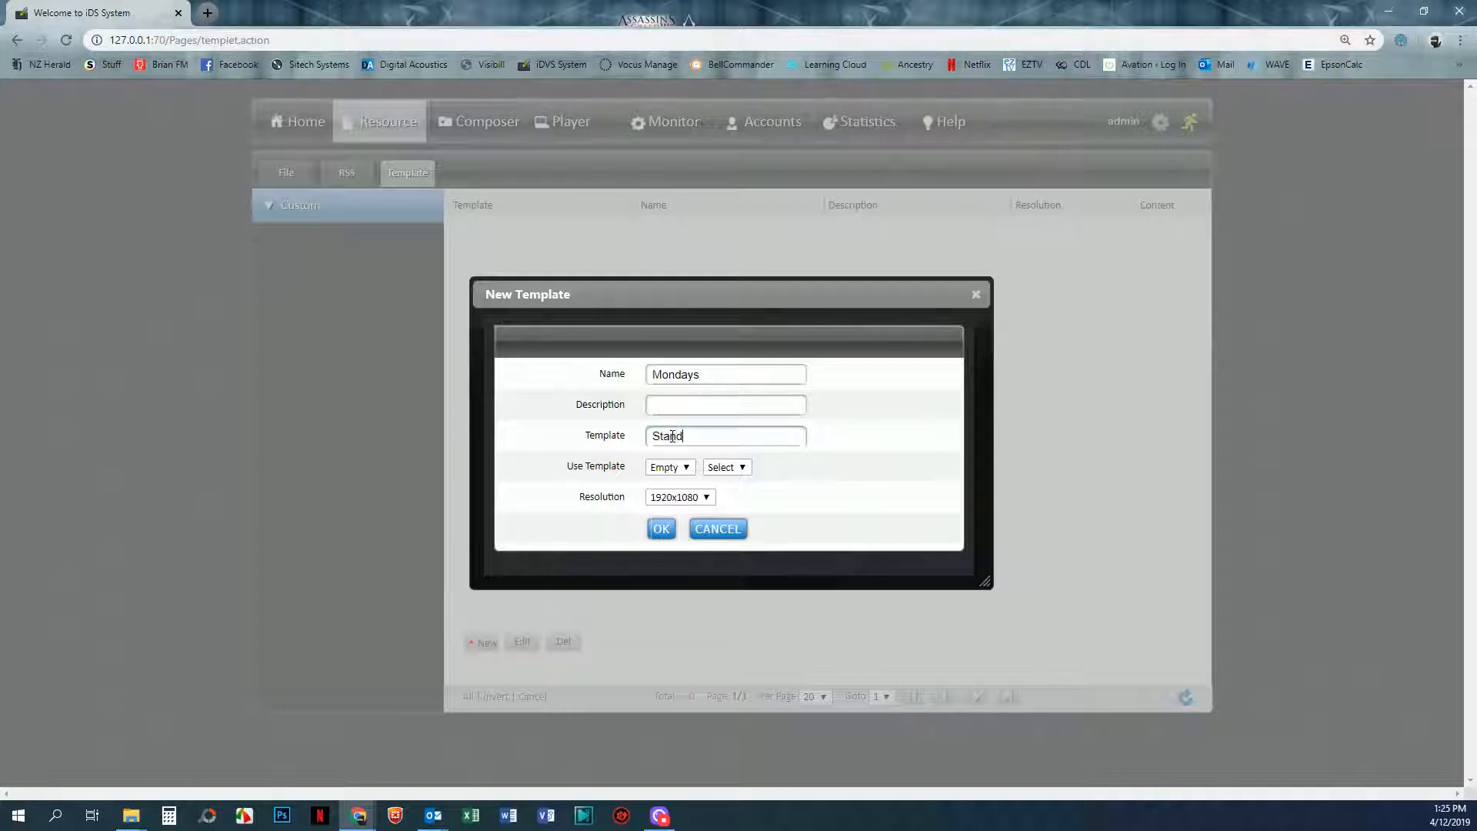
{"action": "type", "text": "ard Days"}
{"action": "left_click", "coordinate": [685, 469]}
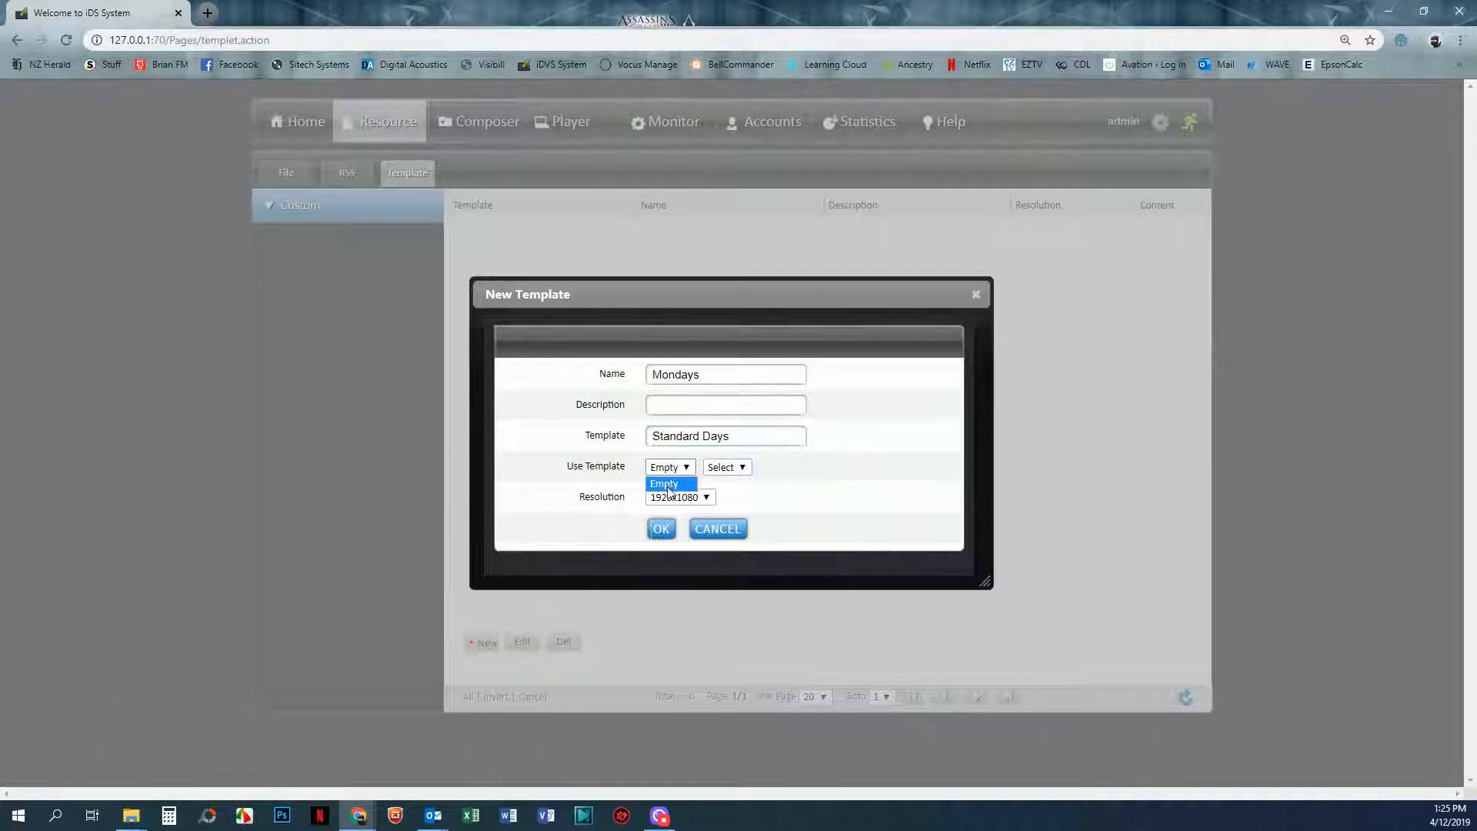
Set the new template's resolution to portrait 1080x1920 and create it
{"action": "left_click", "coordinate": [705, 499]}
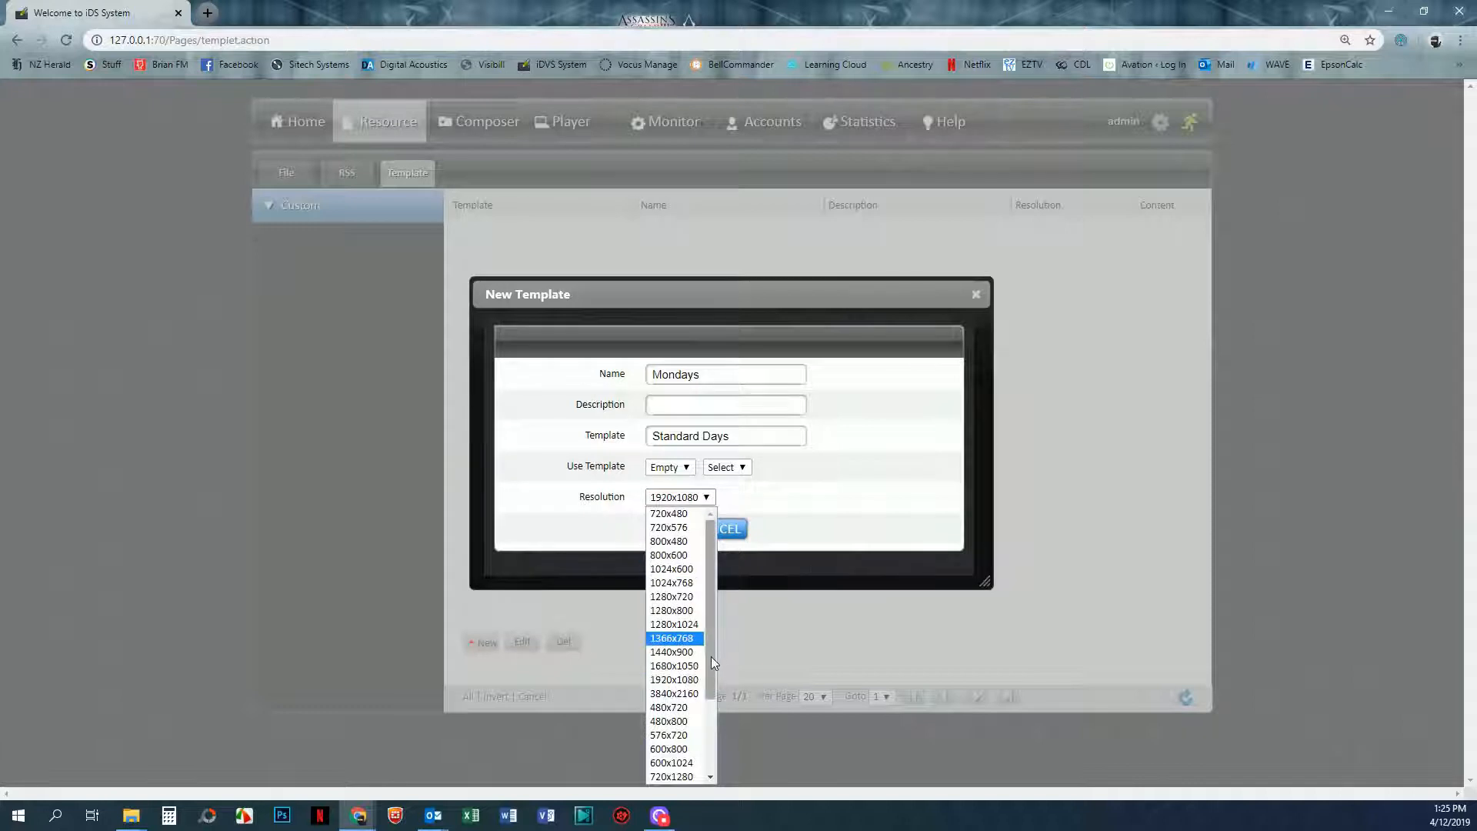
{"action": "left_click_drag", "start_coordinate": [709, 663], "coordinate": [703, 761]}
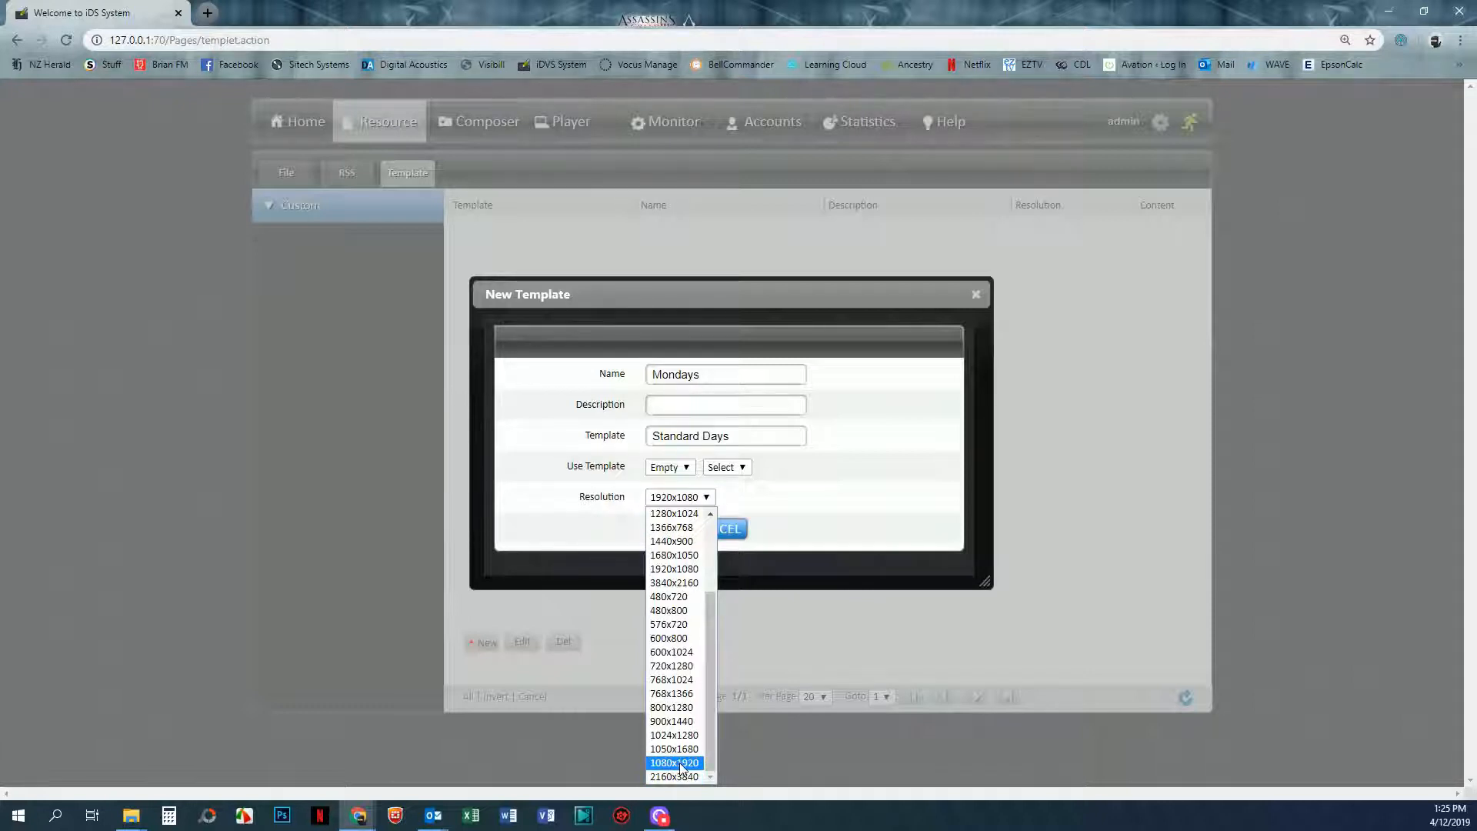
{"action": "left_click", "coordinate": [681, 763]}
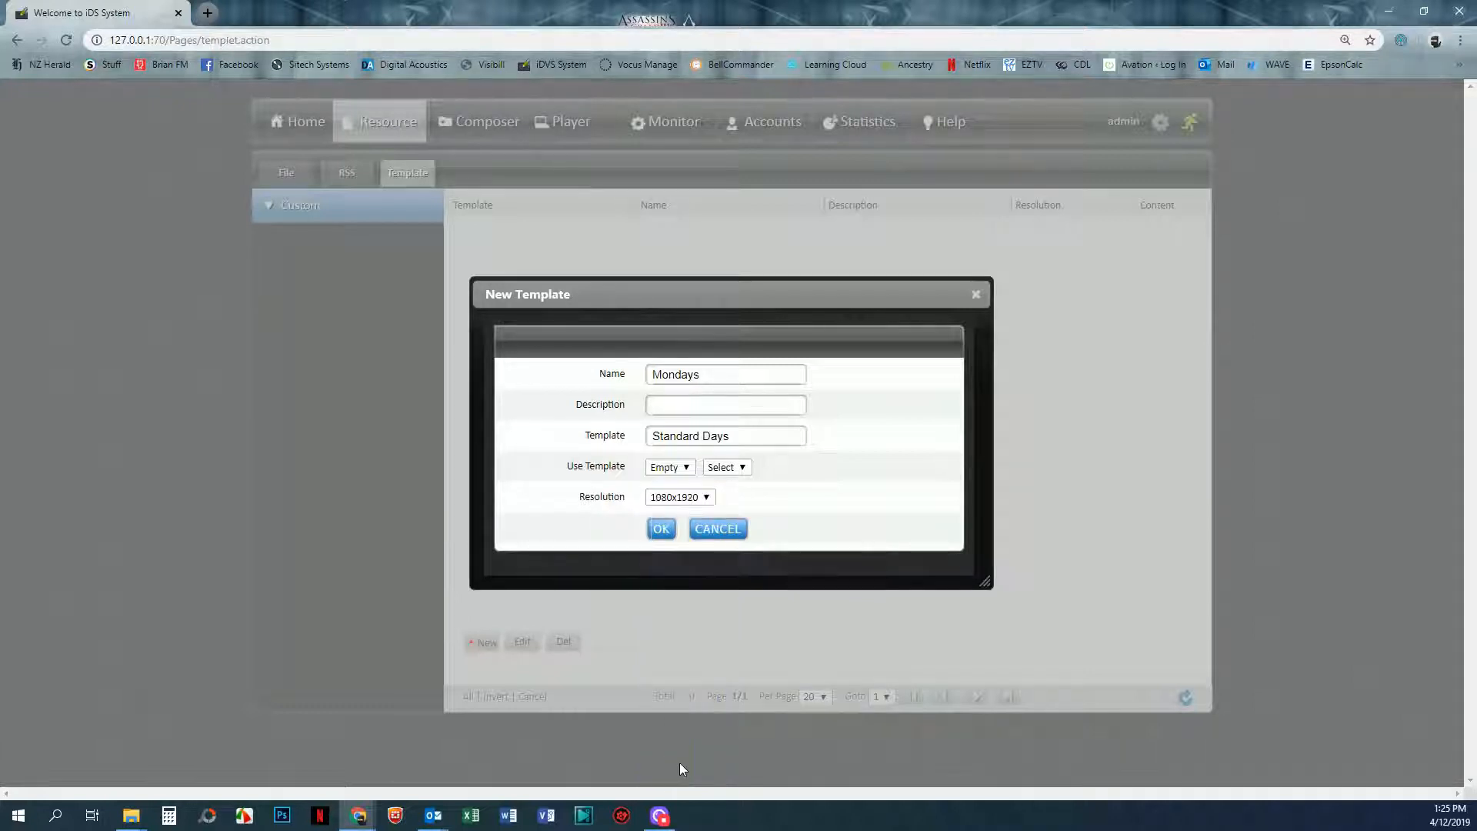
{"action": "left_click", "coordinate": [660, 531]}
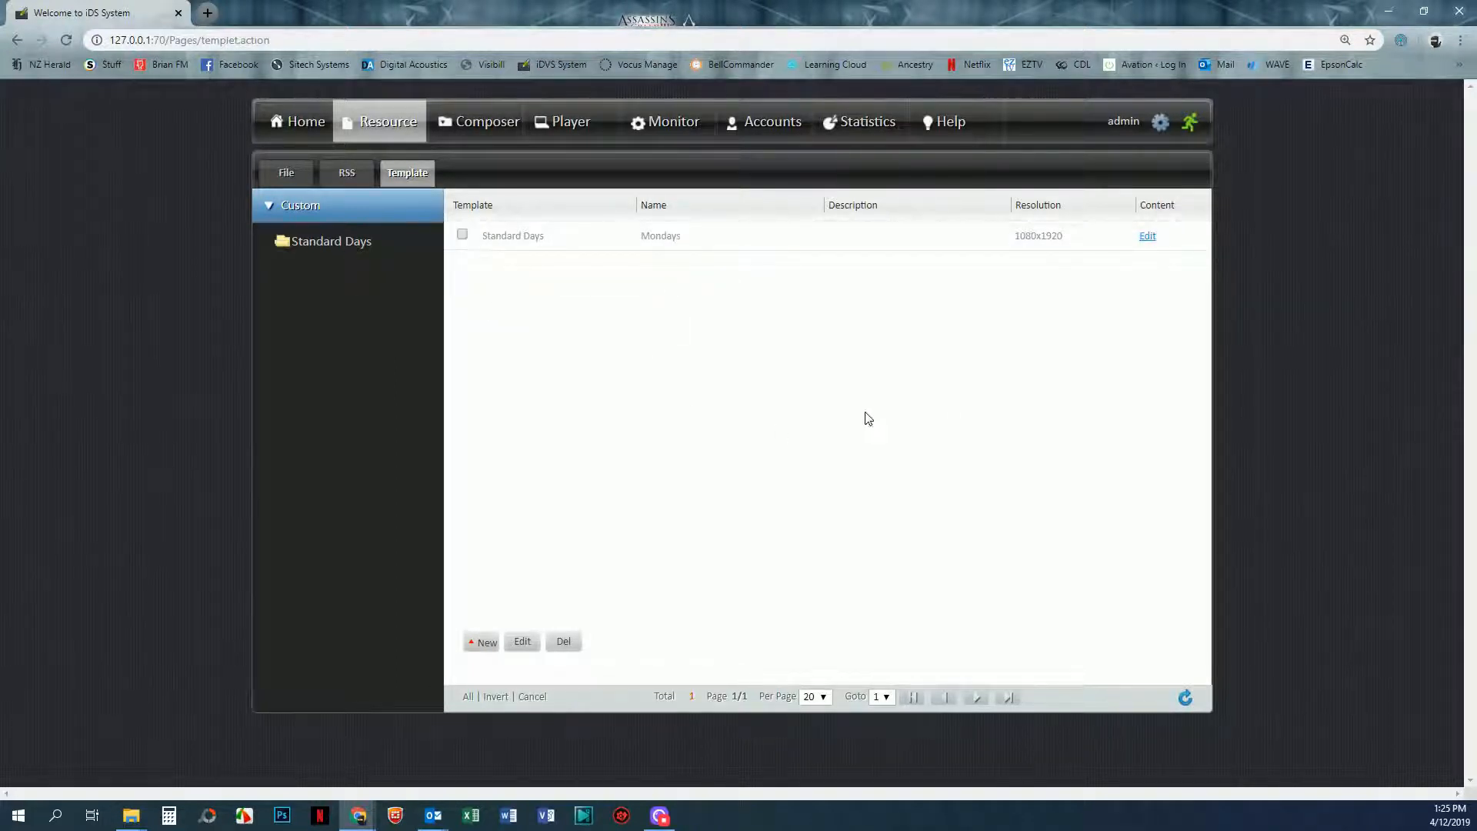
Open the Mondays template's layout and add an image region about 887 by 572 at the canvas's left edge, at about Y 784
{"action": "left_click", "coordinate": [1145, 237]}
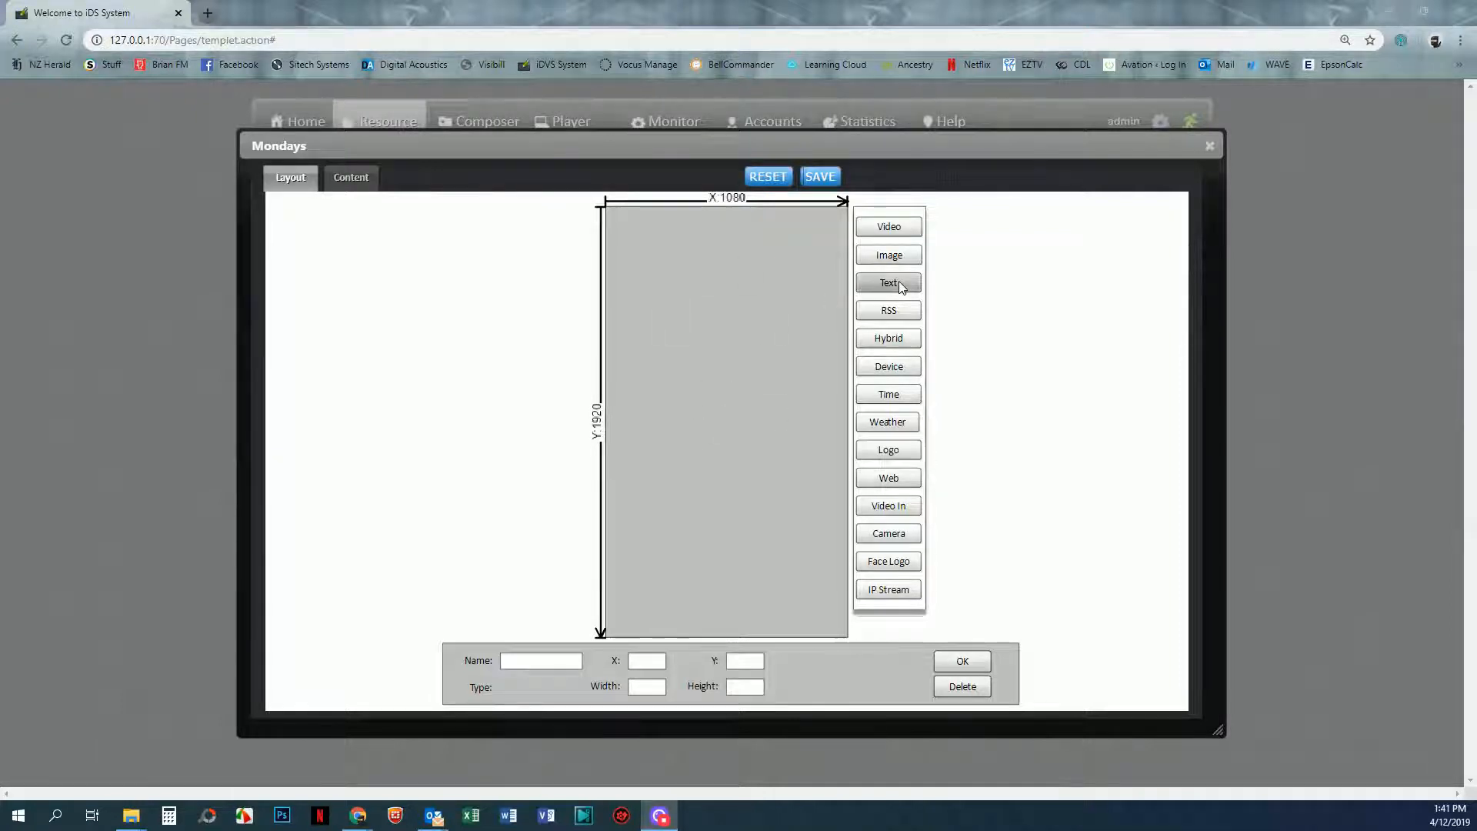
{"action": "left_click", "coordinate": [893, 255]}
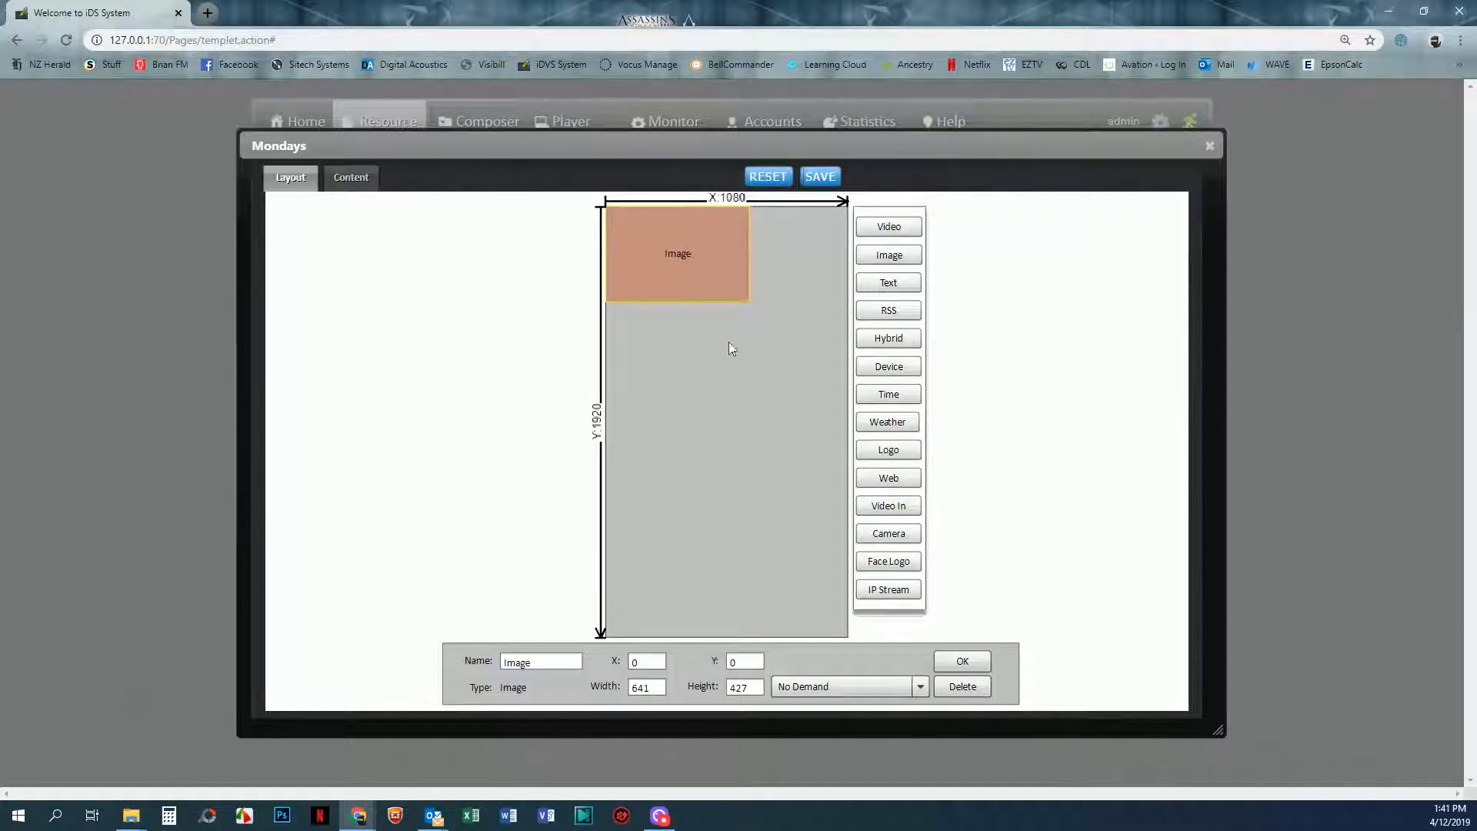
{"action": "left_click_drag", "start_coordinate": [661, 262], "coordinate": [613, 439]}
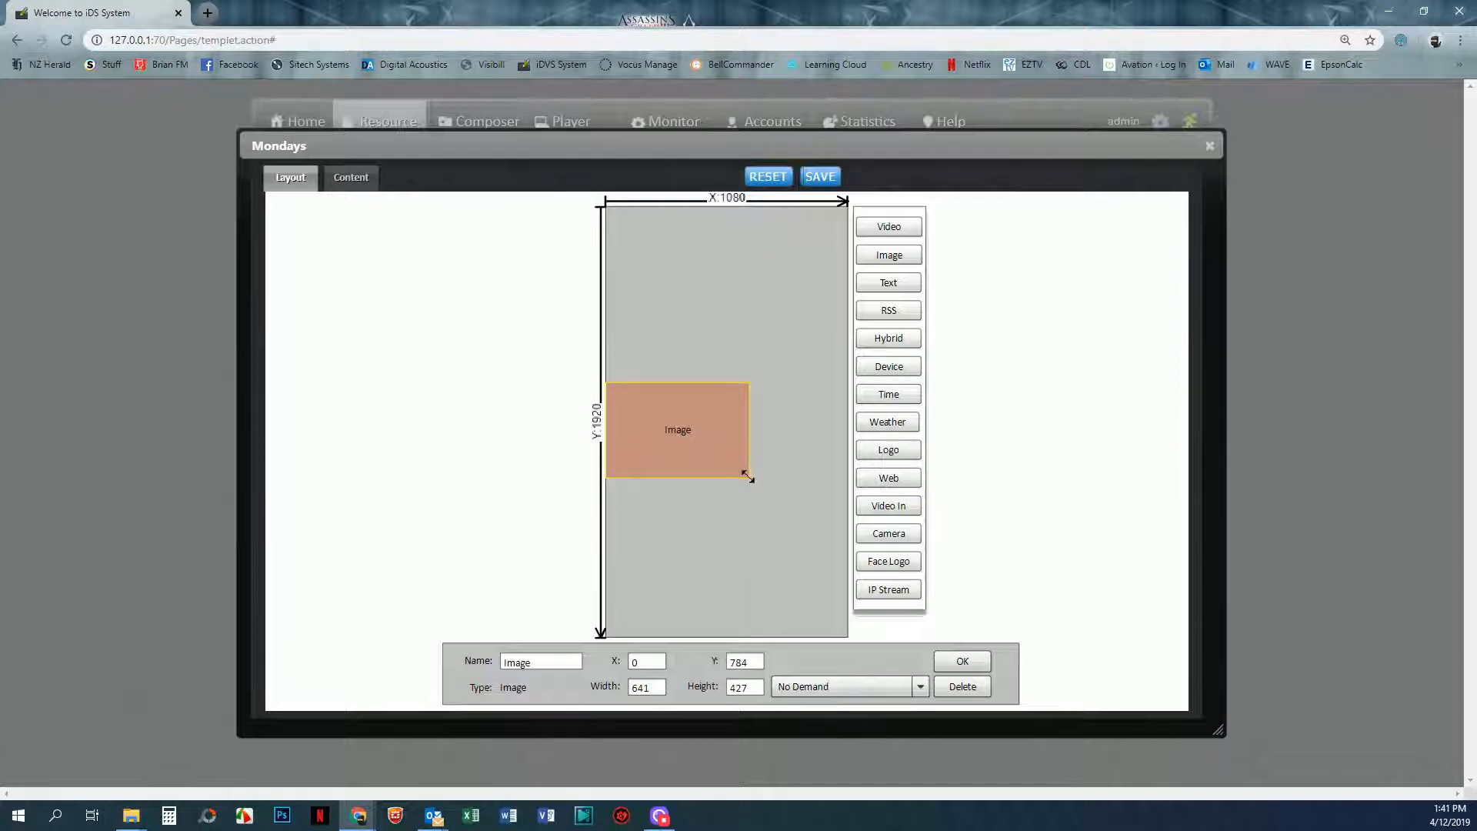
{"action": "left_click_drag", "start_coordinate": [747, 476], "coordinate": [805, 510]}
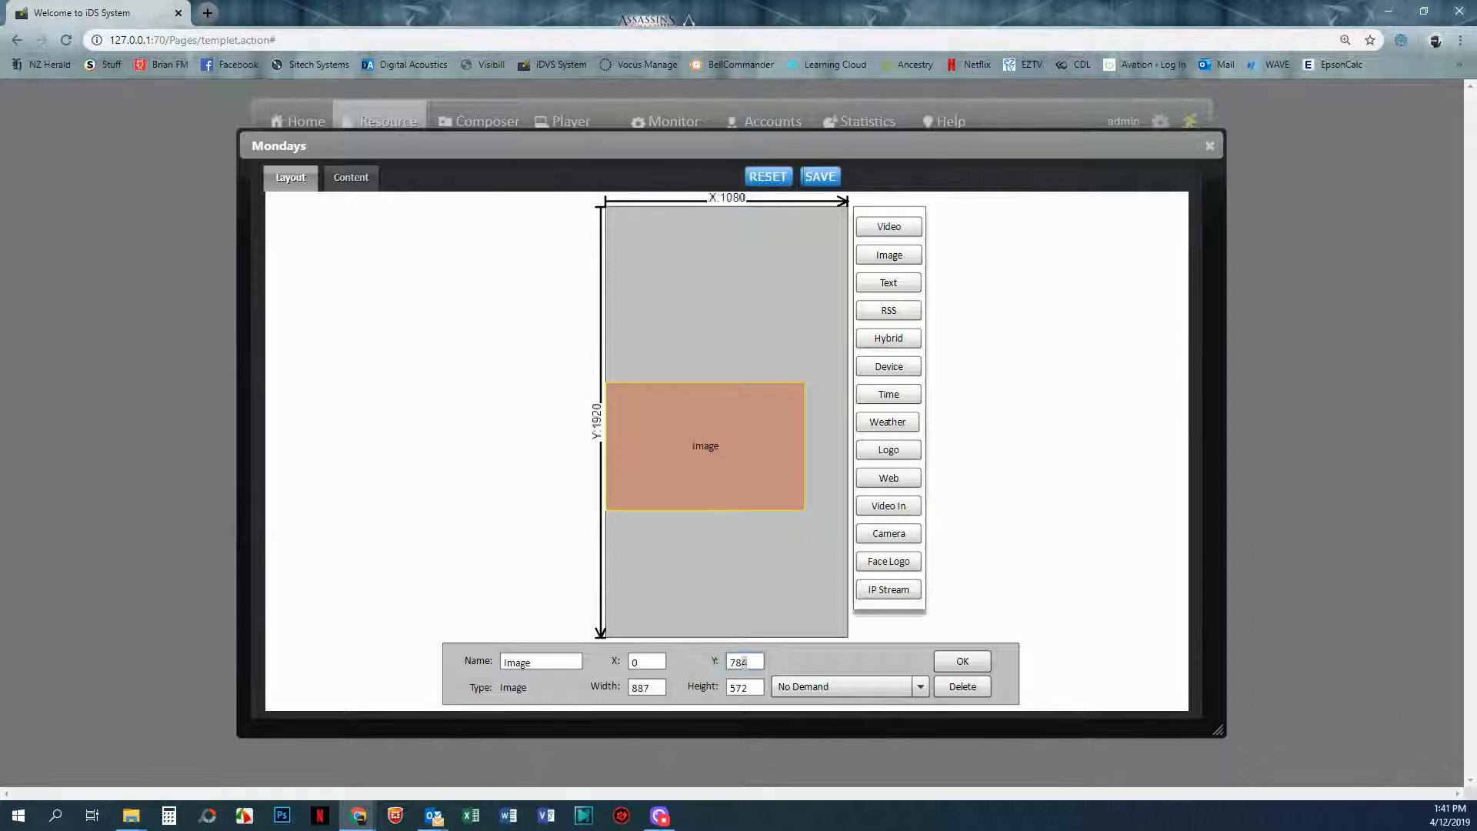
Set the image region's Y position to 780, its width to 880 and its height to 570
{"action": "key", "text": "BackSpace"}
{"action": "type", "text": "0"}
{"action": "left_click", "coordinate": [648, 688]}
{"action": "key", "text": "BackSpace"}
{"action": "type", "text": "0"}
{"action": "left_click", "coordinate": [744, 687]}
{"action": "key", "text": "BackSpace"}
{"action": "type", "text": "0"}
Name the image region "Student Pics" and apply its settings
{"action": "left_click_drag", "start_coordinate": [539, 661], "coordinate": [498, 661]}
{"action": "type", "text": "Student Pics"}
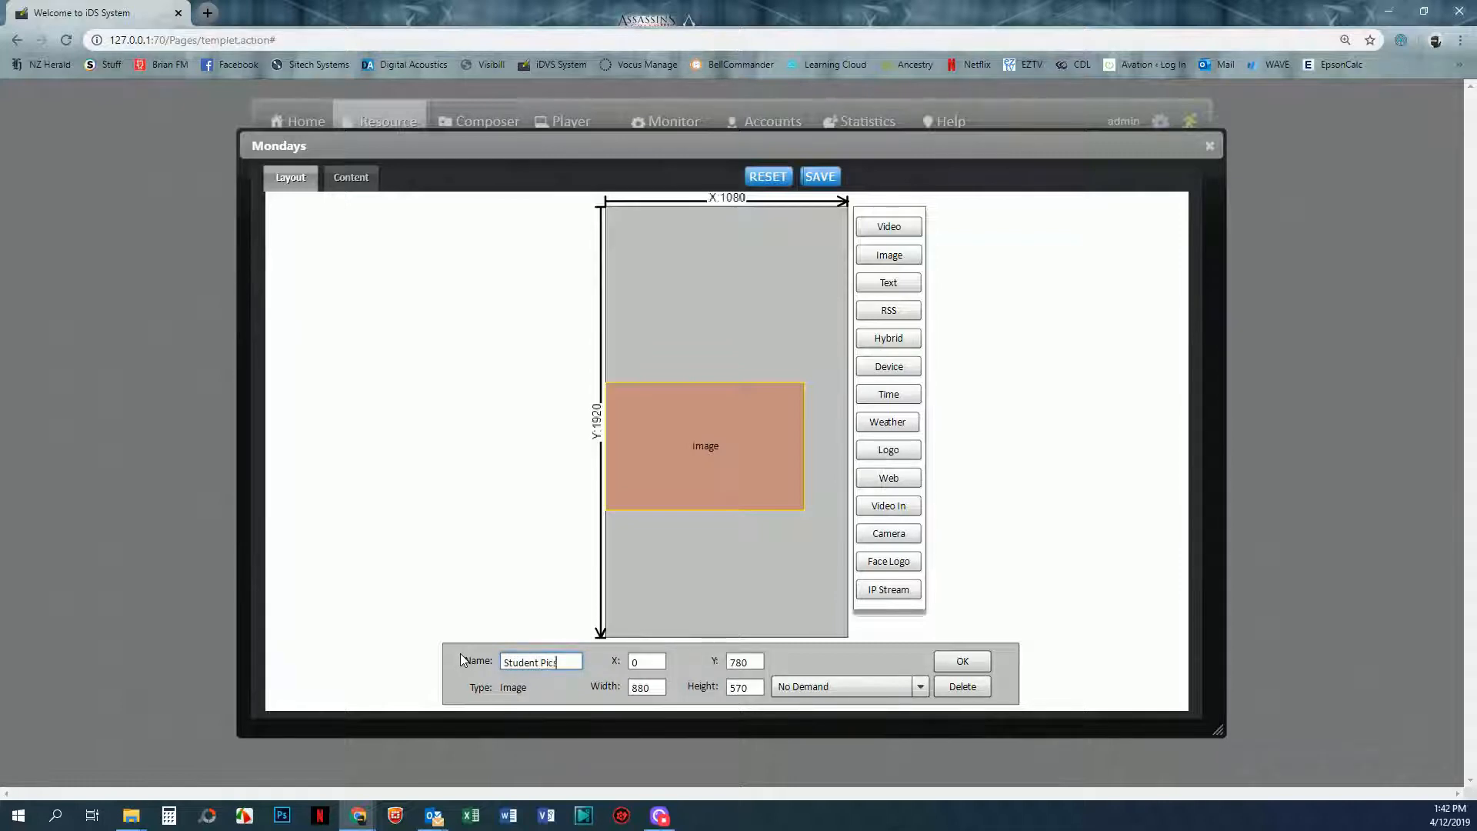
{"action": "left_click", "coordinate": [967, 660]}
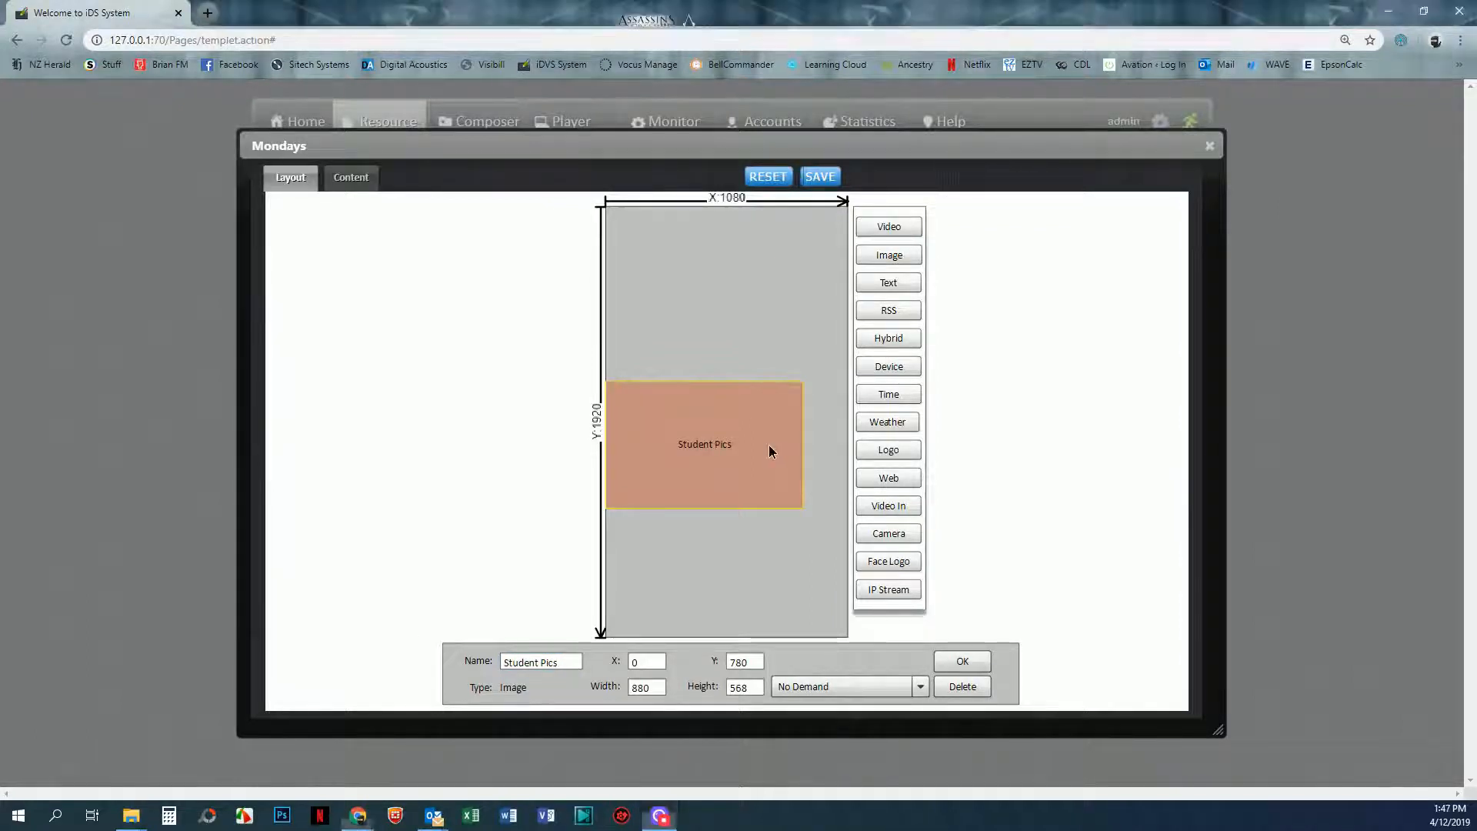
Lock the Student Pics region's aspect ratio and enlarge it proportionally to about 942 by 607
{"action": "right_click", "coordinate": [769, 446]}
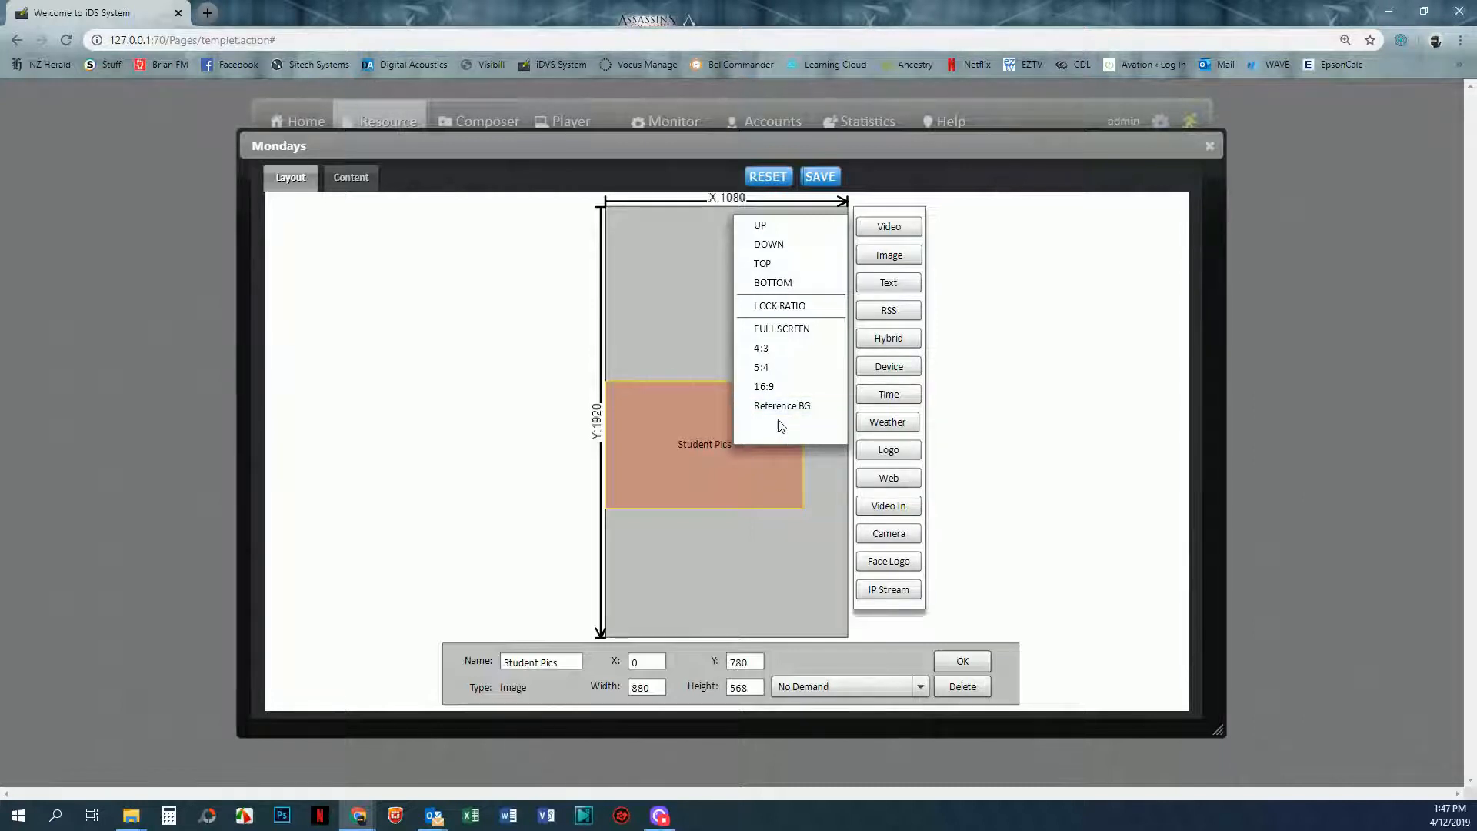
{"action": "left_click", "coordinate": [789, 308]}
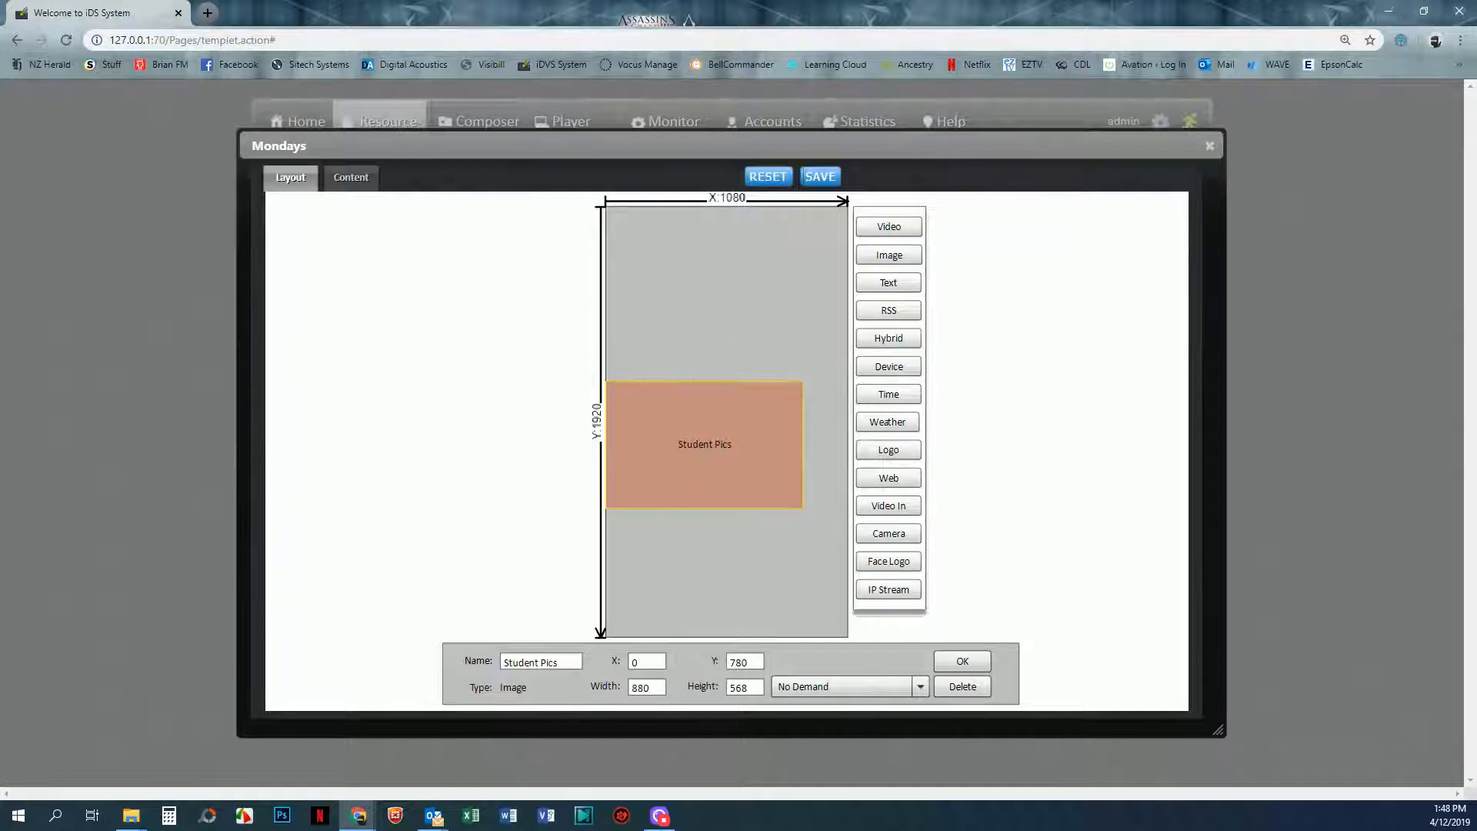
{"action": "mouse_move", "coordinate": [802, 505]}
{"action": "left_mouse_down"}
{"action": "mouse_move", "coordinate": [736, 481]}
{"action": "mouse_move", "coordinate": [828, 505]}
{"action": "mouse_move", "coordinate": [729, 488]}
{"action": "mouse_move", "coordinate": [816, 508]}
{"action": "left_mouse_up"}
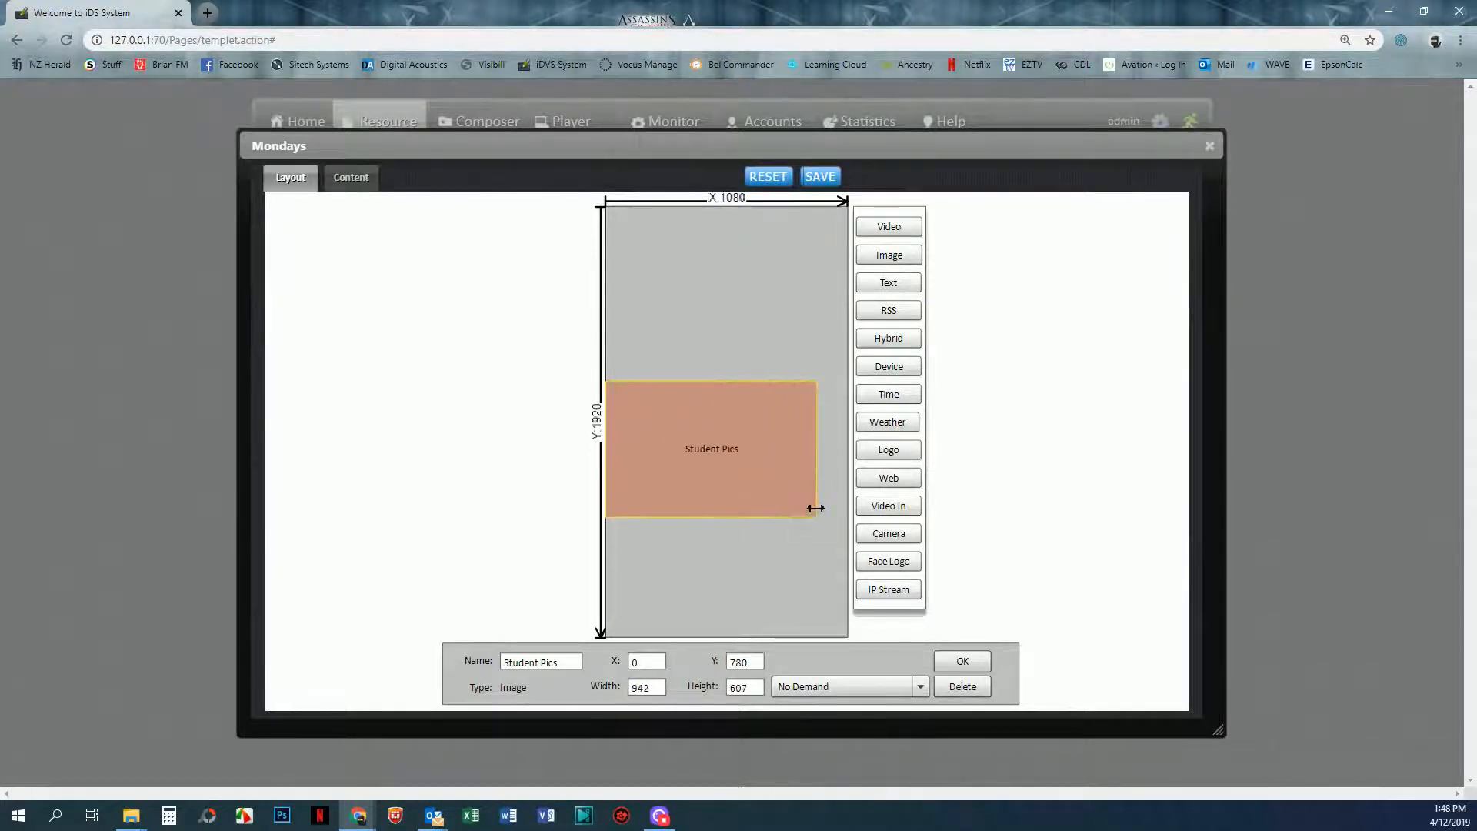
Unlock the Student Pics region's aspect ratio and review its ordering and ratio options
{"action": "right_click", "coordinate": [747, 417]}
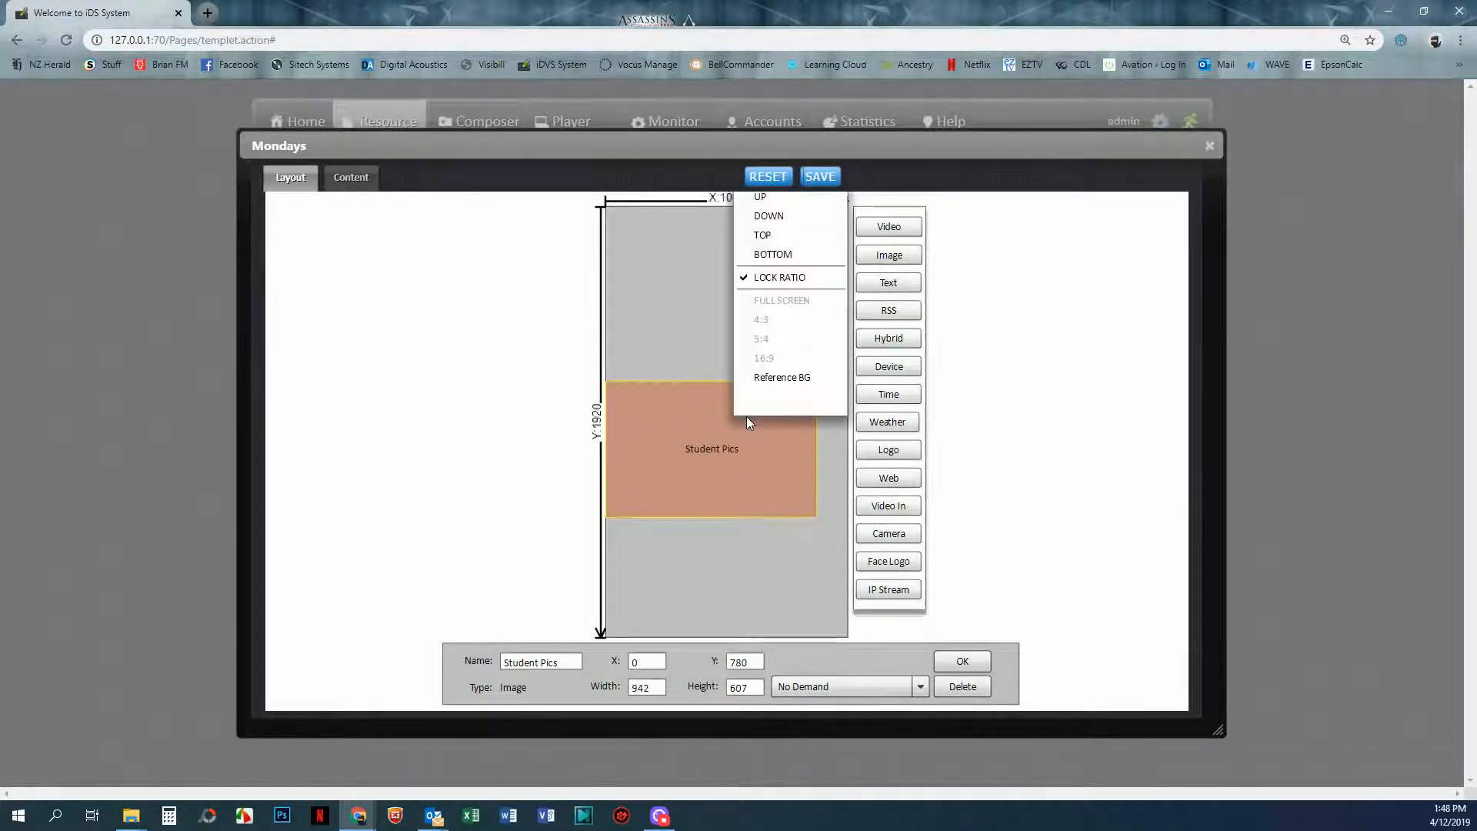
{"action": "left_click", "coordinate": [779, 279]}
{"action": "right_click", "coordinate": [738, 456]}
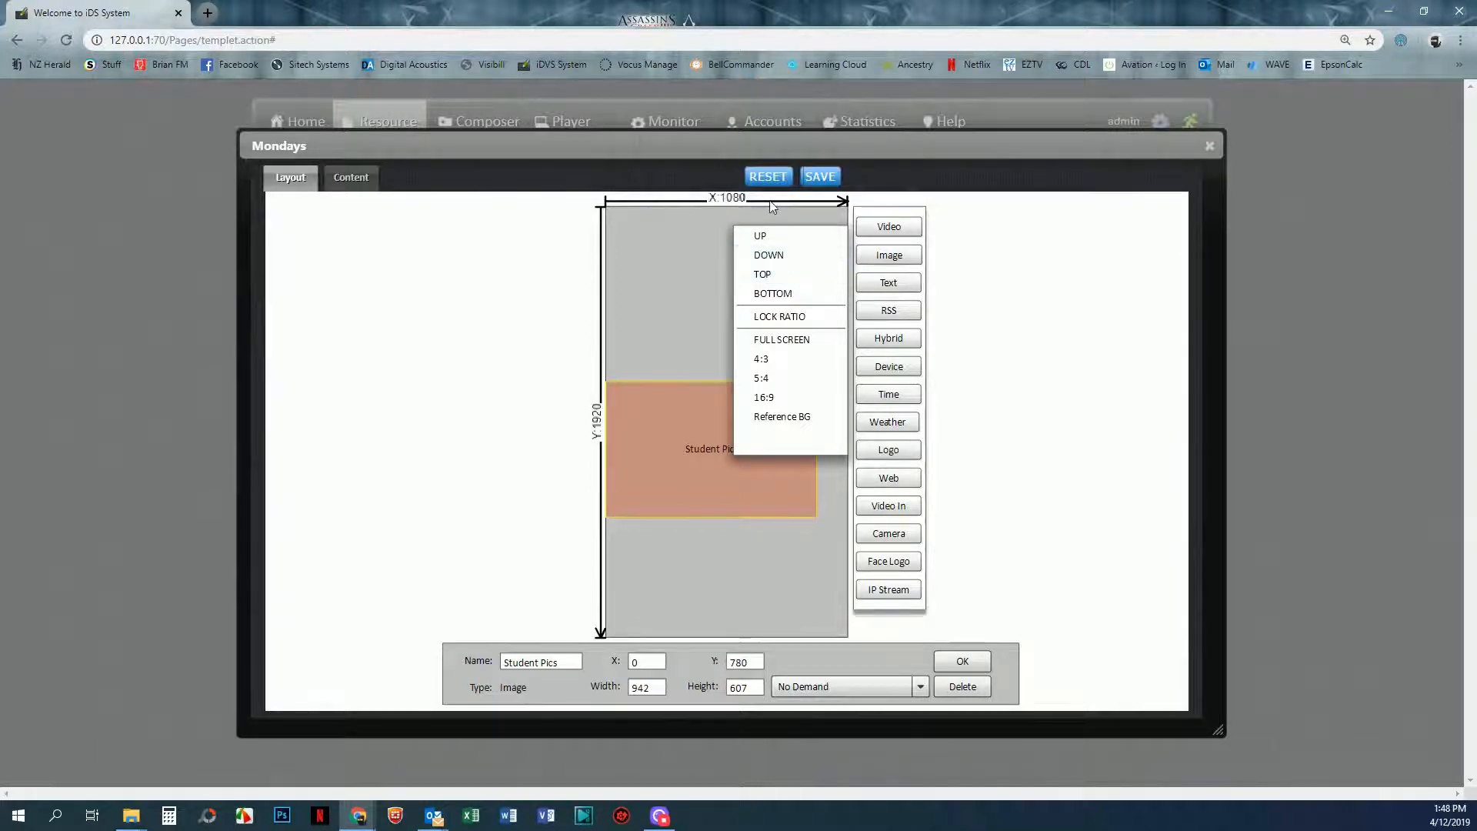
{"action": "left_click", "coordinate": [746, 485]}
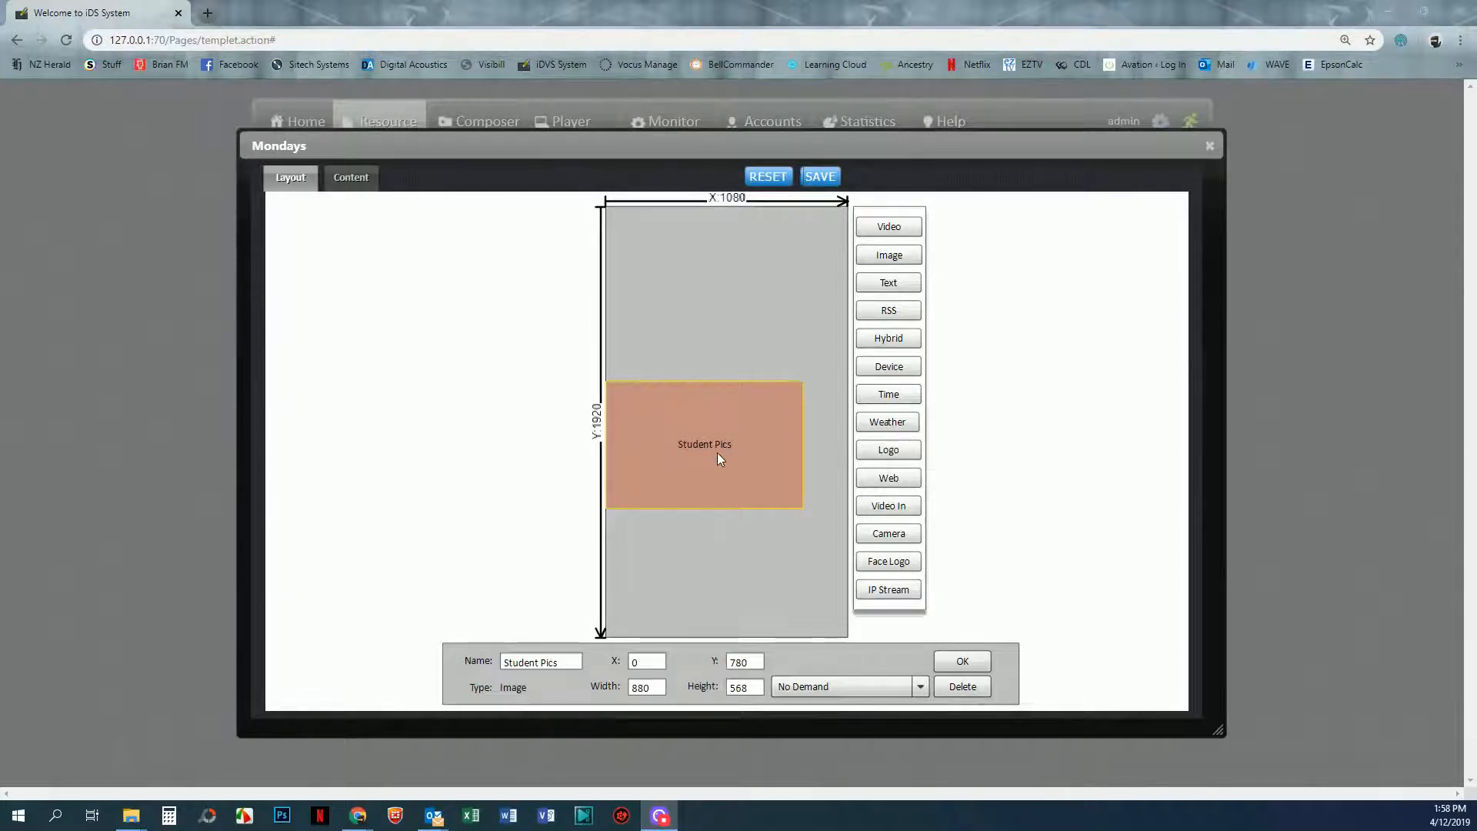
Fit Student Pics into the canvas's top-left corner at about 764 by 487, and add a text region about 547 by 101 beneath it
{"action": "left_click_drag", "start_coordinate": [741, 469], "coordinate": [778, 316]}
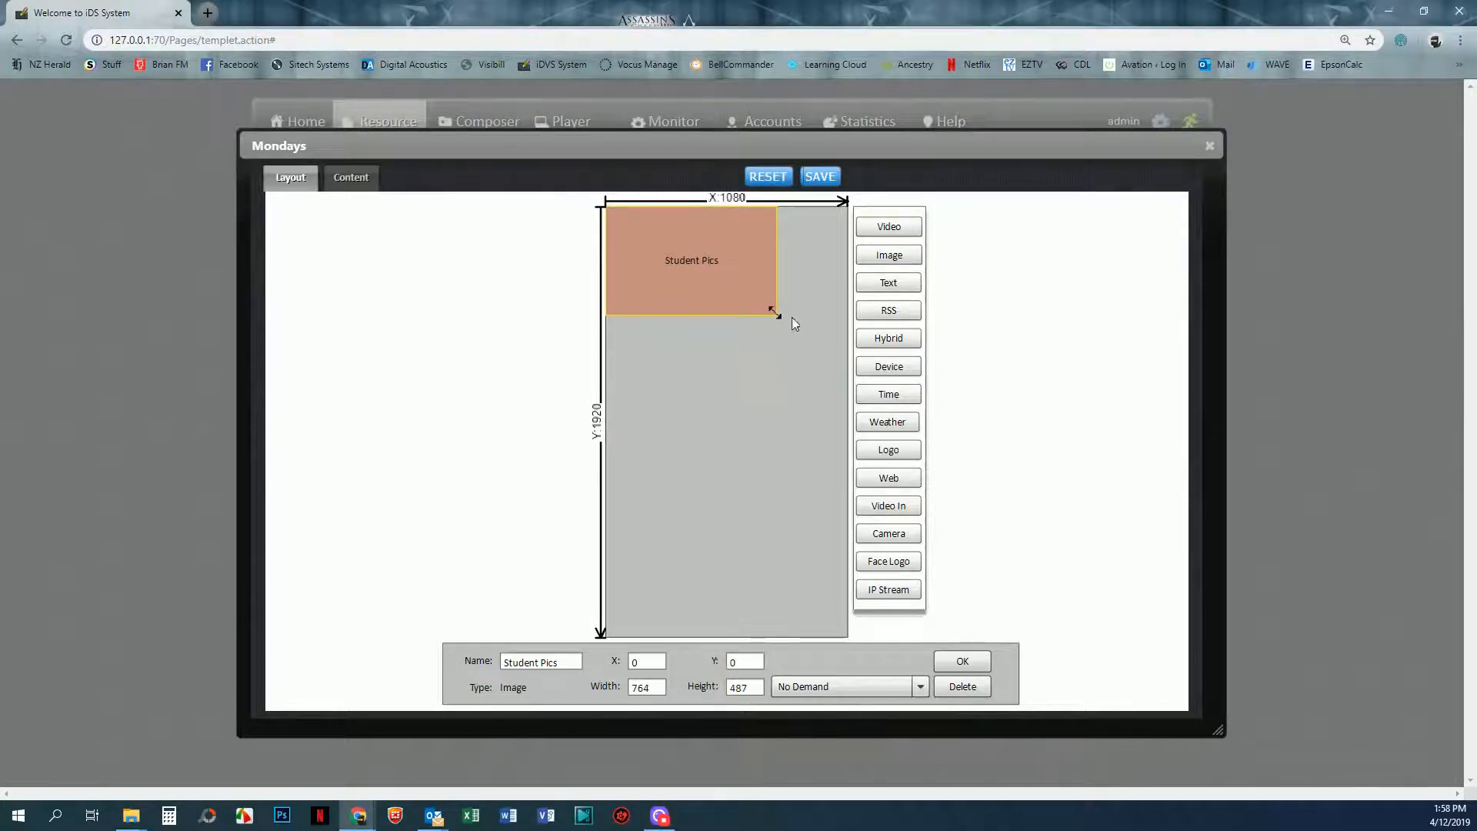
{"action": "left_click", "coordinate": [889, 282]}
{"action": "left_click_drag", "start_coordinate": [667, 214], "coordinate": [709, 327]}
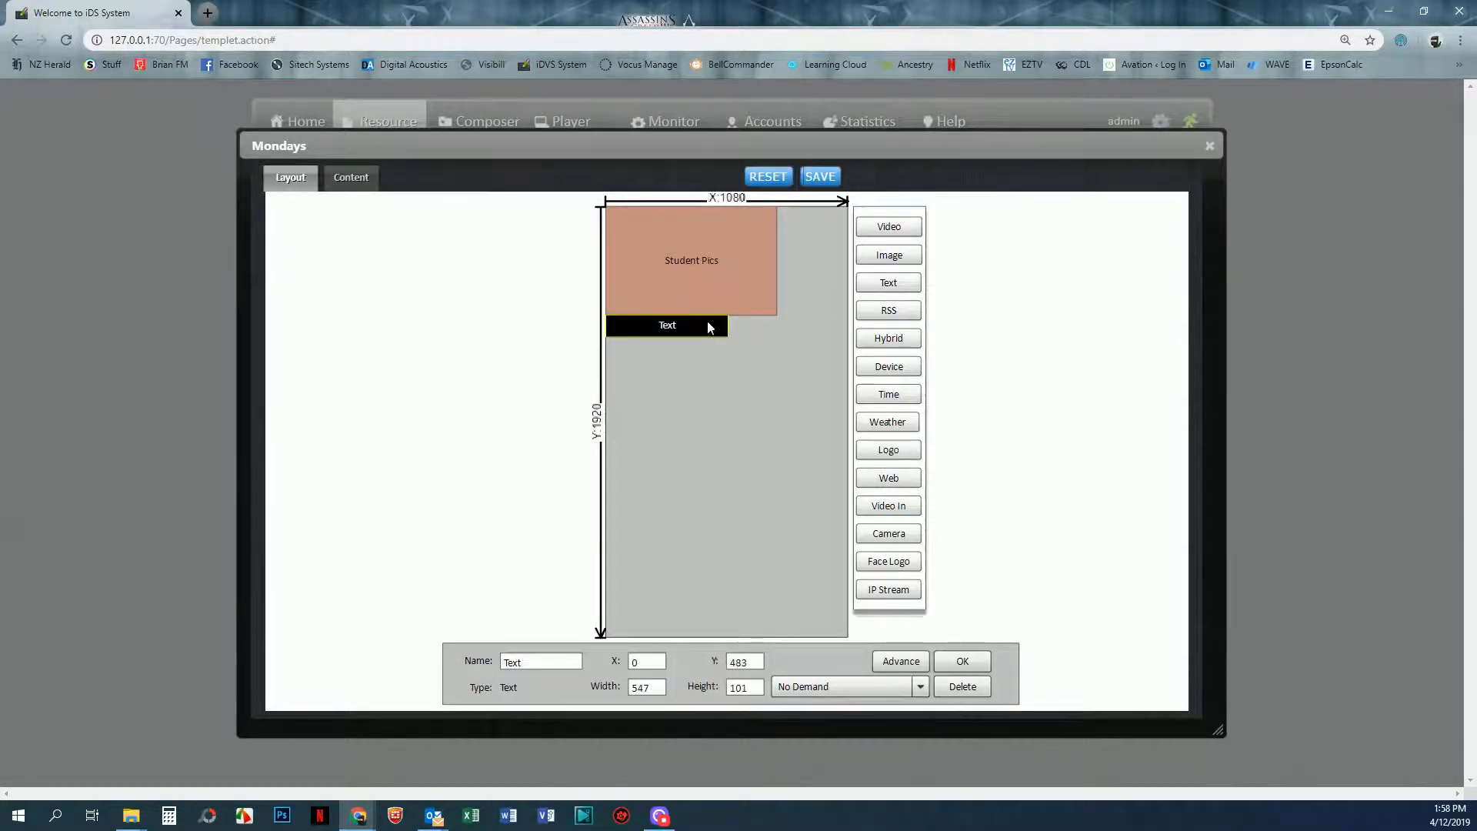
Add a second image region about 527 by 427 at the canvas's right edge, starting where the text region ends
{"action": "left_click", "coordinate": [888, 255]}
{"action": "left_click_drag", "start_coordinate": [706, 281], "coordinate": [826, 351]}
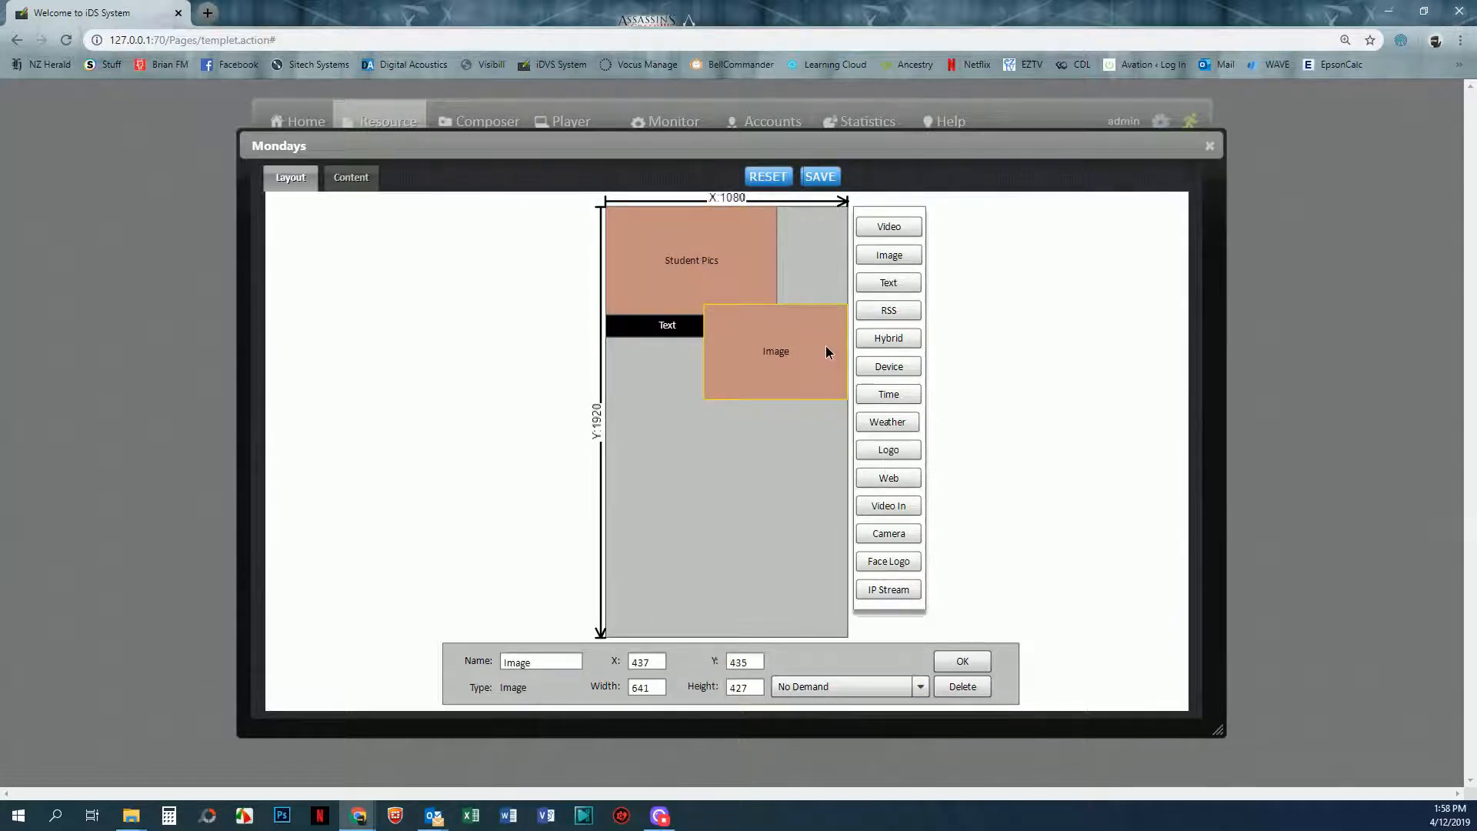
{"action": "left_click_drag", "start_coordinate": [705, 352], "coordinate": [768, 350]}
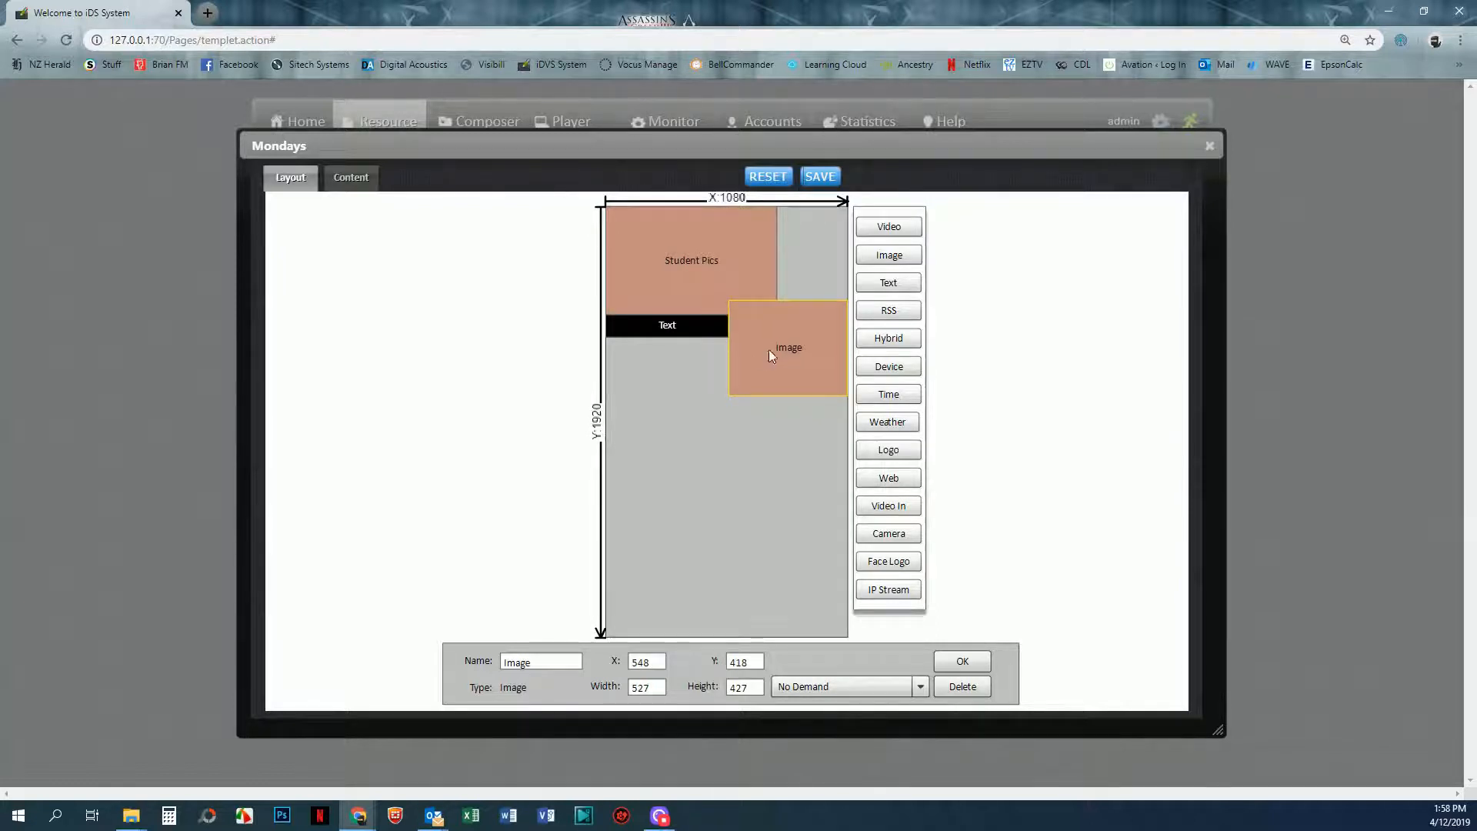
Move the second image region down one layer and send it to the bottom, behind Student Pics
{"action": "right_click", "coordinate": [769, 327]}
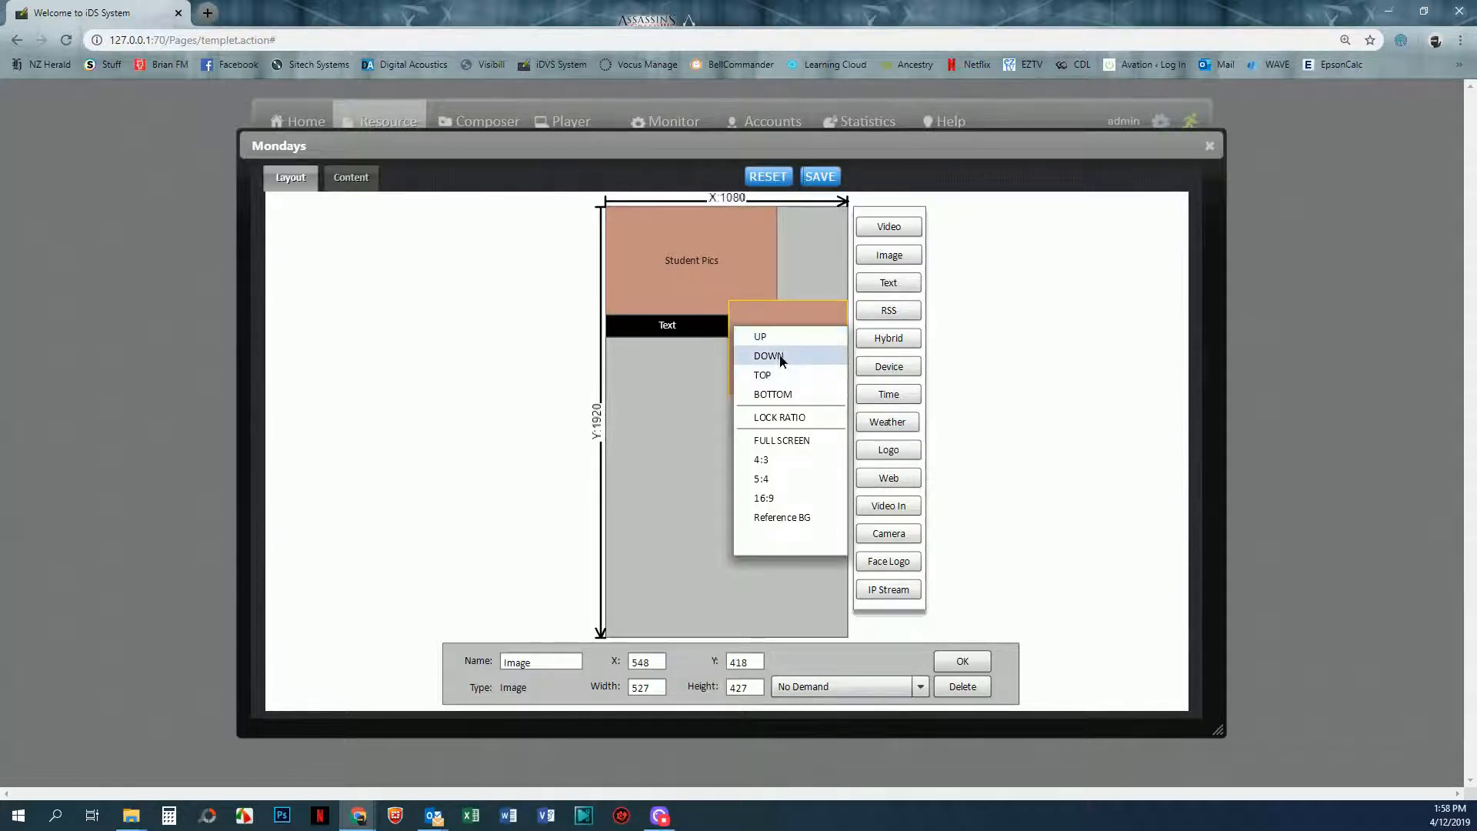
{"action": "left_click", "coordinate": [775, 355]}
{"action": "right_click", "coordinate": [786, 346]}
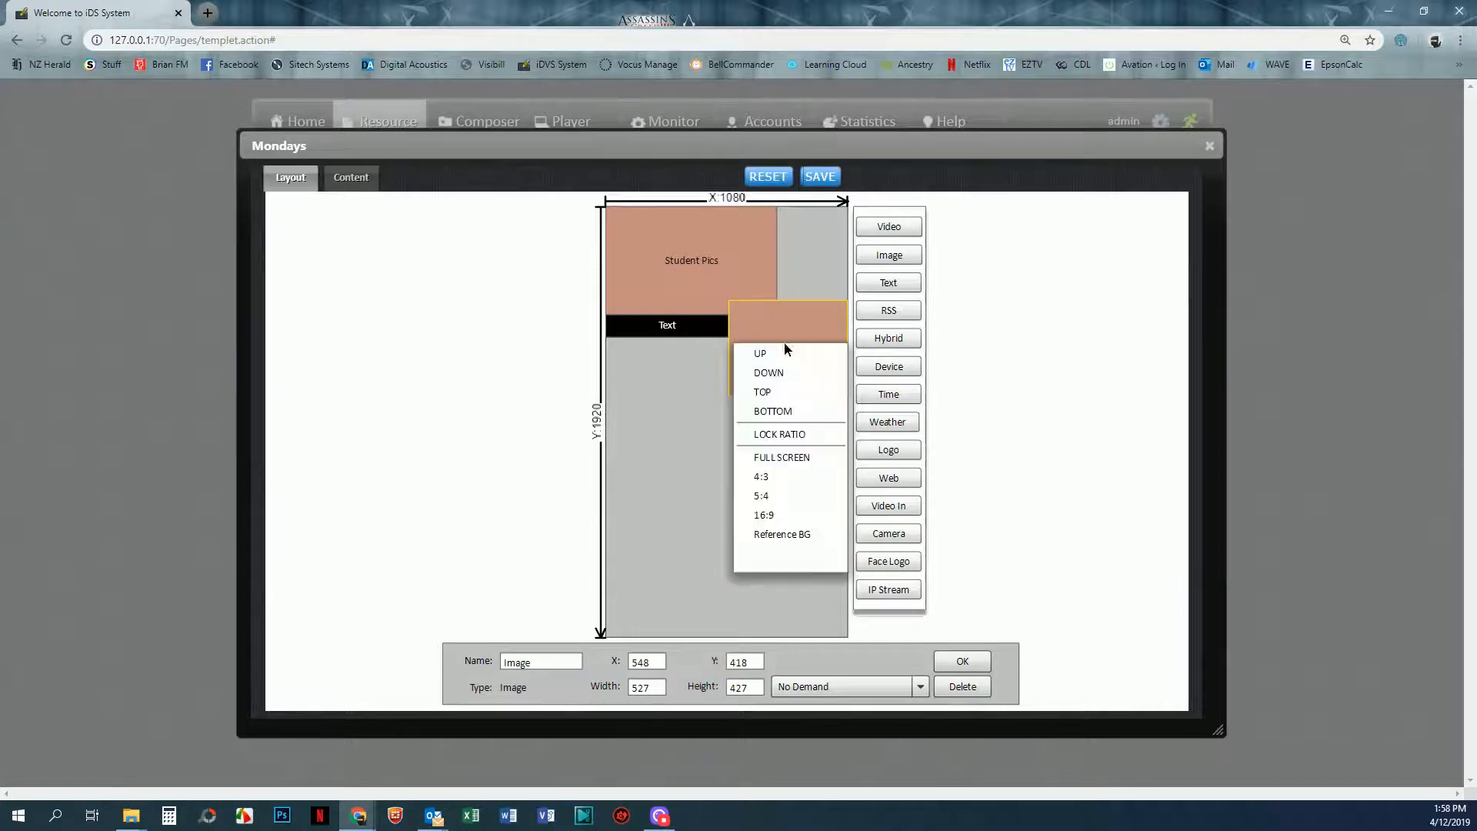
{"action": "left_click", "coordinate": [780, 410]}
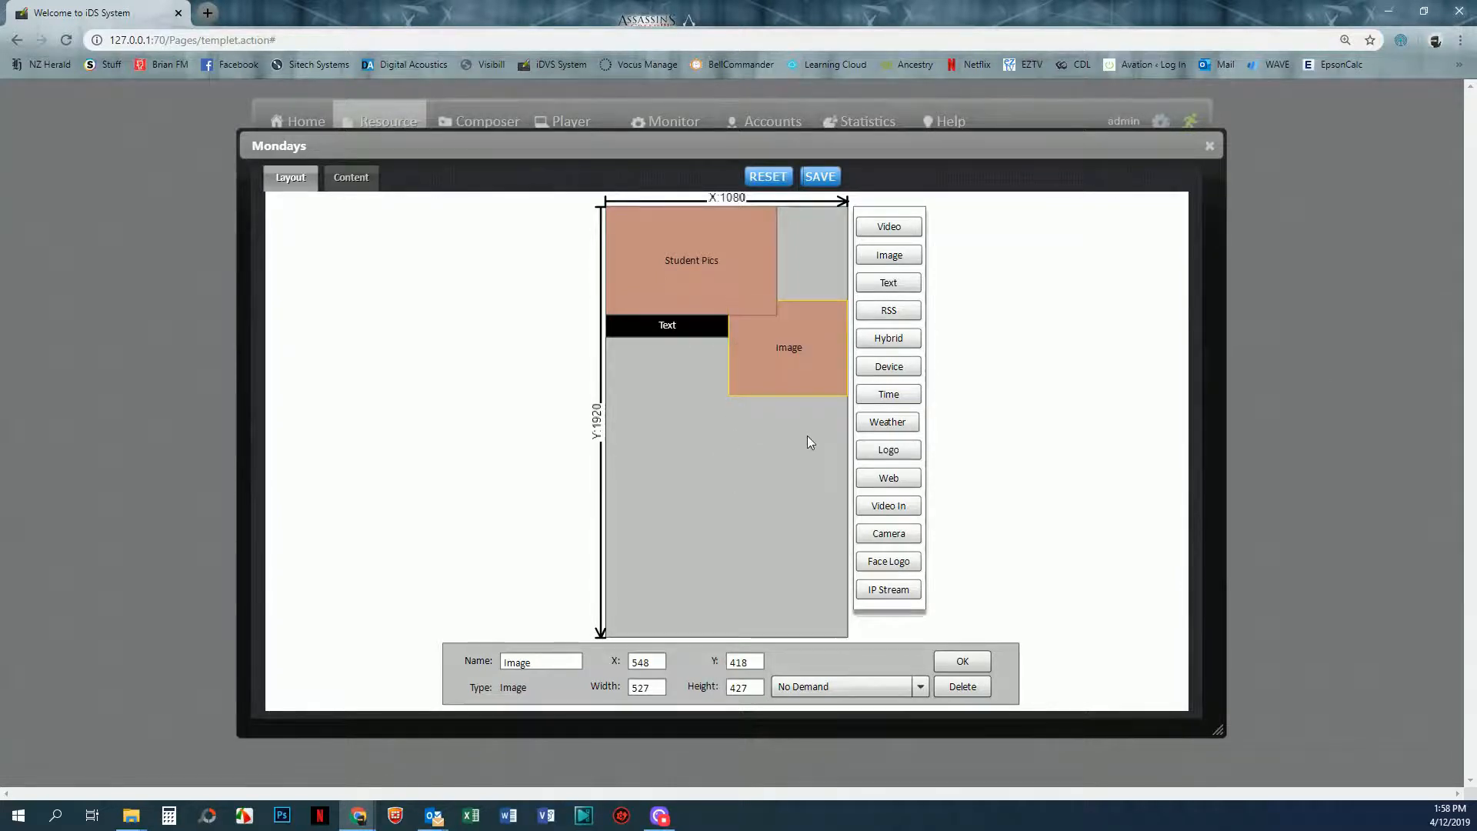
Add a second text region about 392 by 81 directly below the second image region, against the canvas's right edge
{"action": "left_click", "coordinate": [889, 282]}
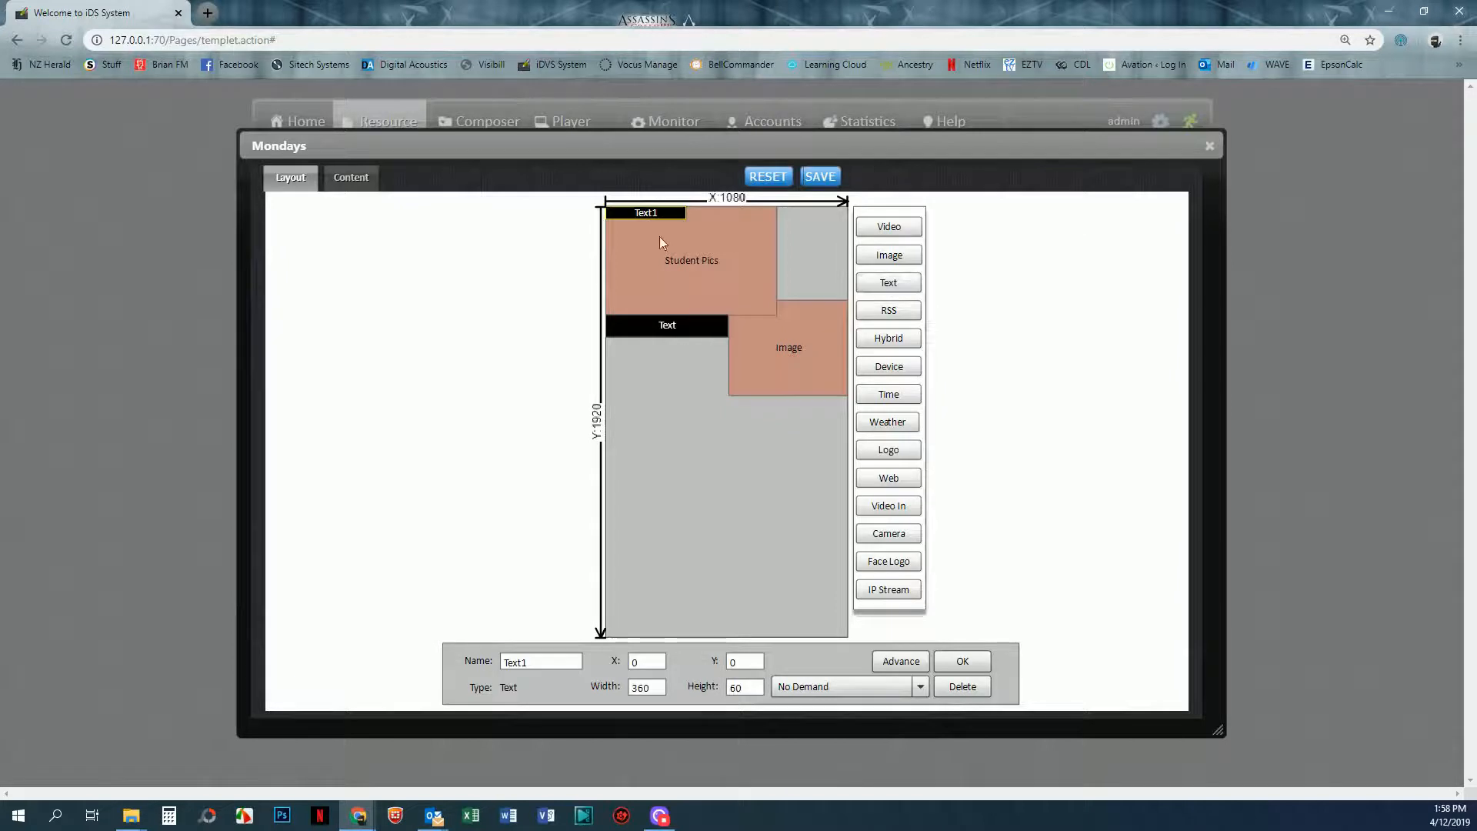
{"action": "left_click_drag", "start_coordinate": [646, 216], "coordinate": [760, 415]}
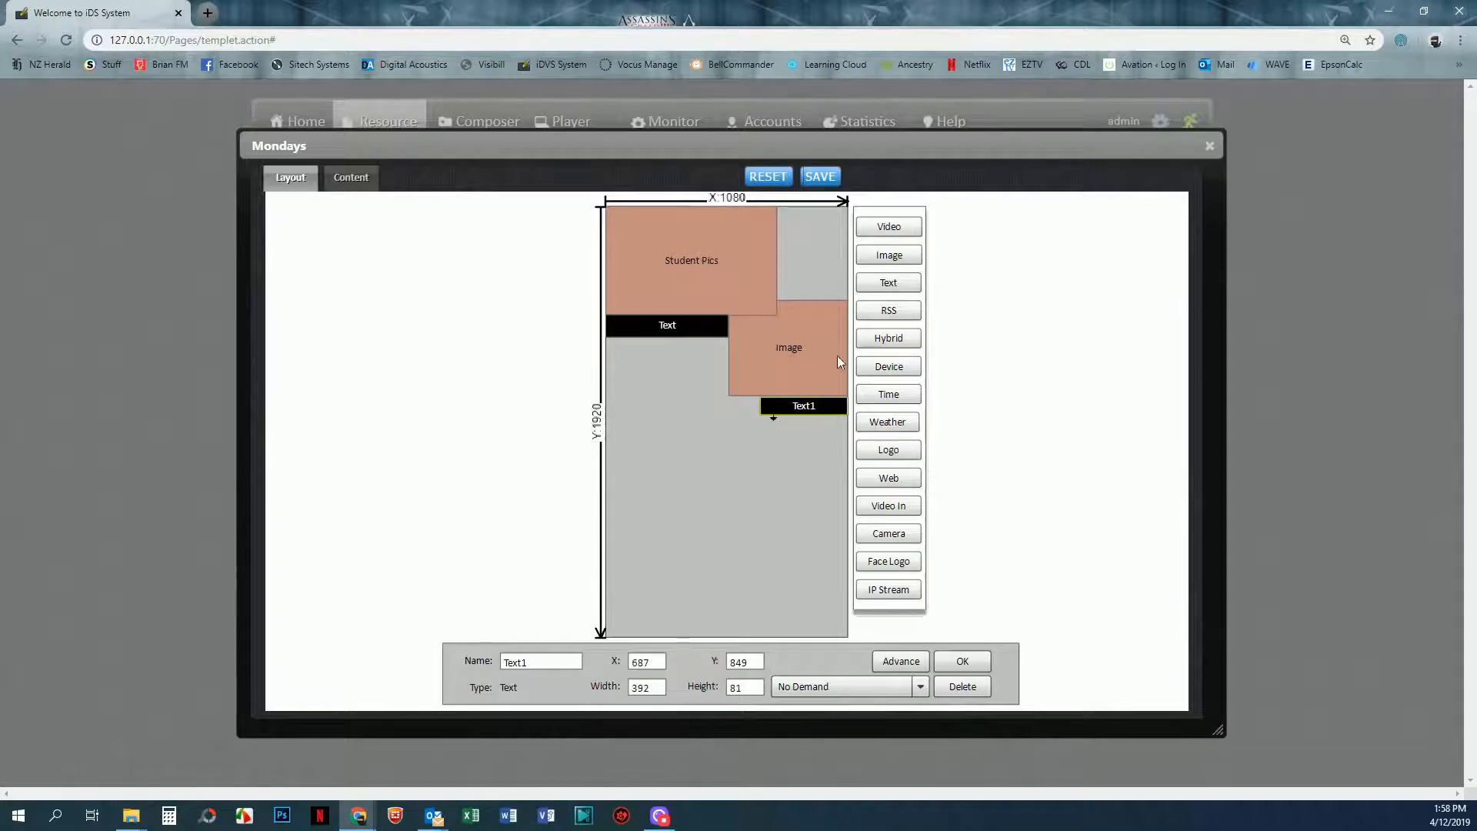
Add a 641 by 427 video region at the canvas's left edge at Y 774, and an image region below it against the right edge
{"action": "left_click", "coordinate": [889, 226]}
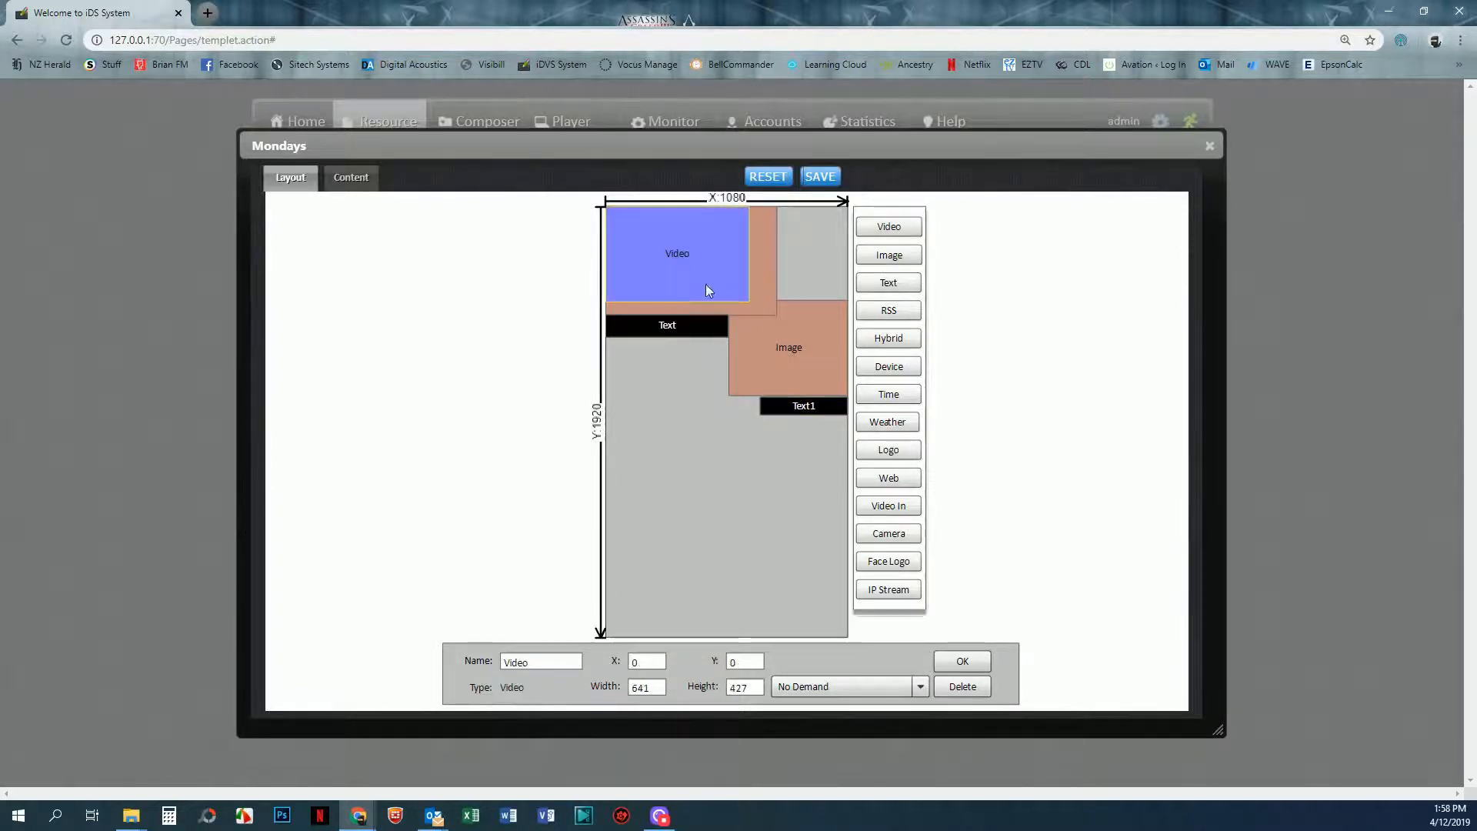
{"action": "left_click_drag", "start_coordinate": [680, 249], "coordinate": [666, 419]}
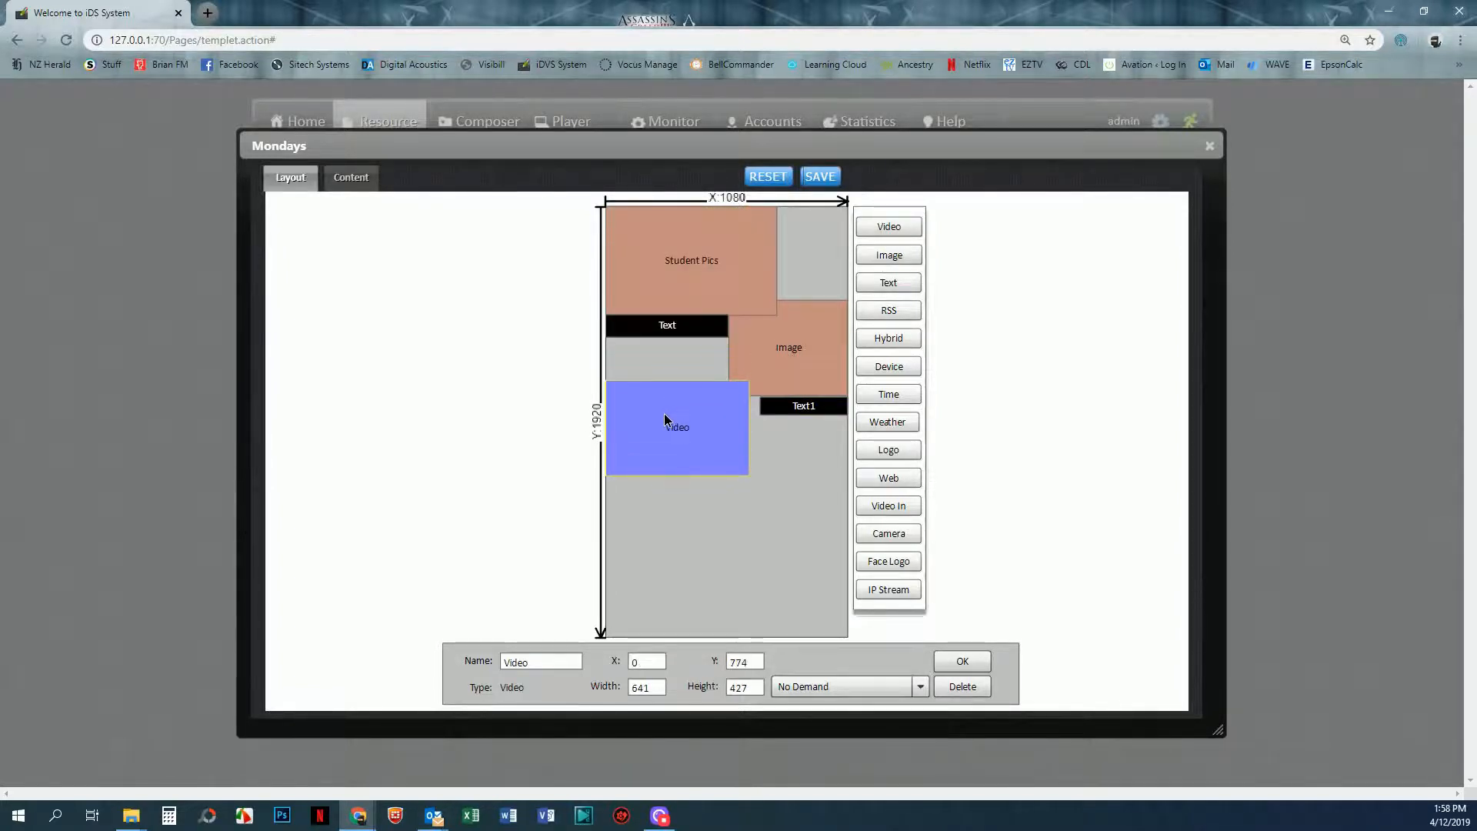
{"action": "left_click", "coordinate": [889, 255]}
{"action": "left_click_drag", "start_coordinate": [687, 275], "coordinate": [808, 541]}
Add another image region in the canvas's bottom-left corner and shrink it to about 613 by 392
{"action": "left_click", "coordinate": [889, 254]}
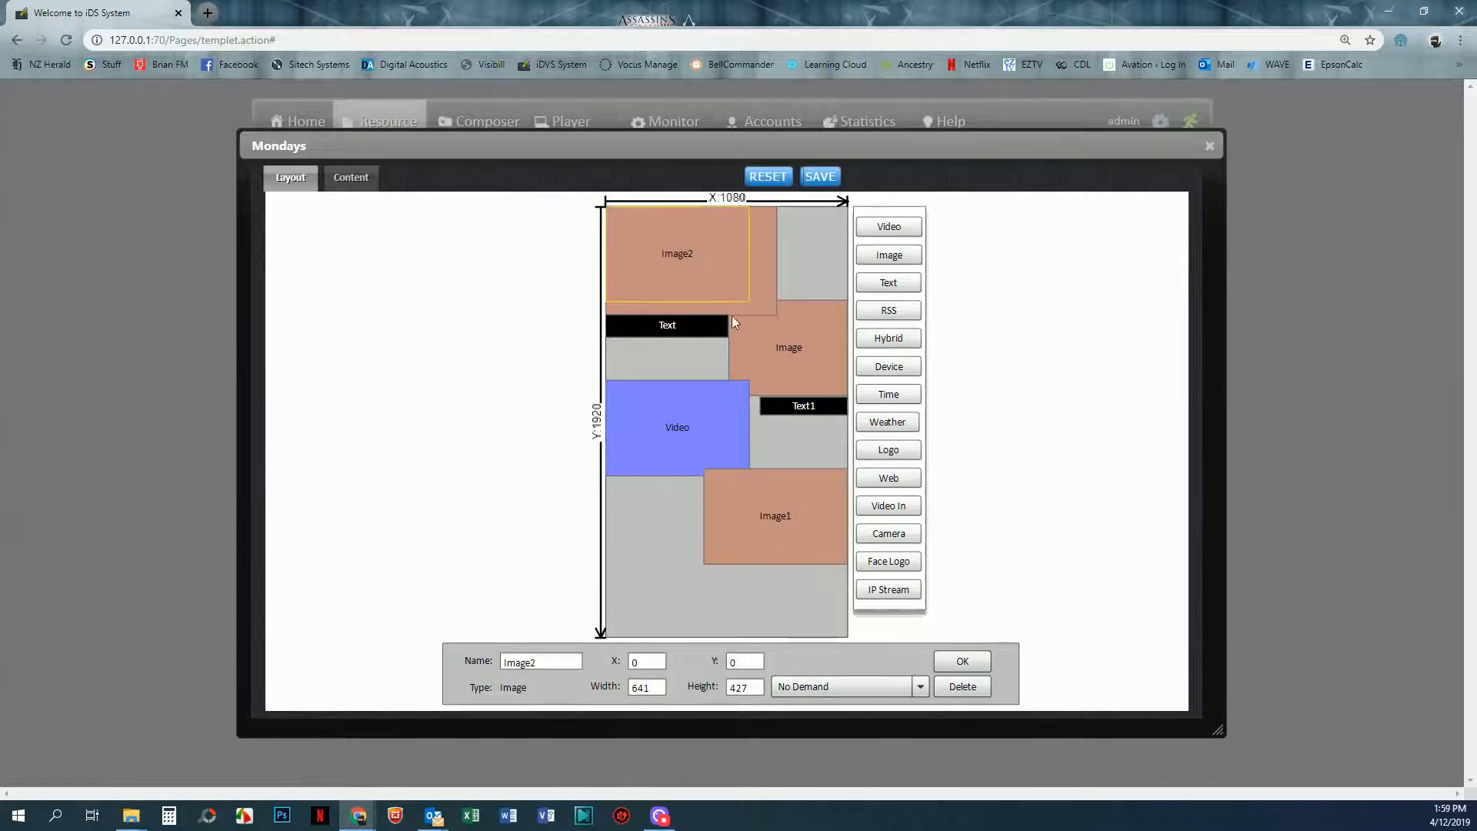
{"action": "left_click_drag", "start_coordinate": [692, 297], "coordinate": [657, 653]}
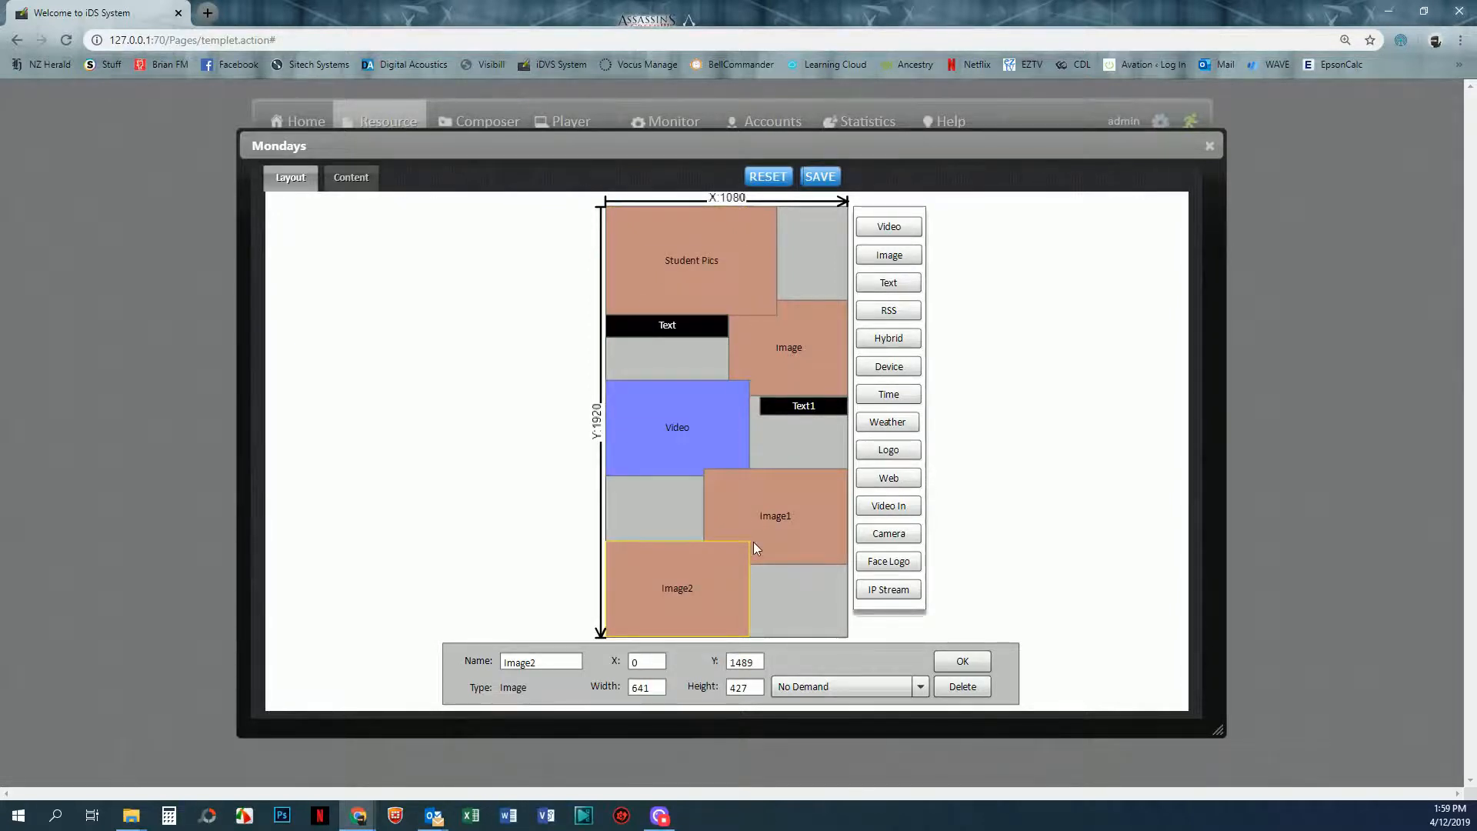
{"action": "left_click_drag", "start_coordinate": [747, 544], "coordinate": [741, 552]}
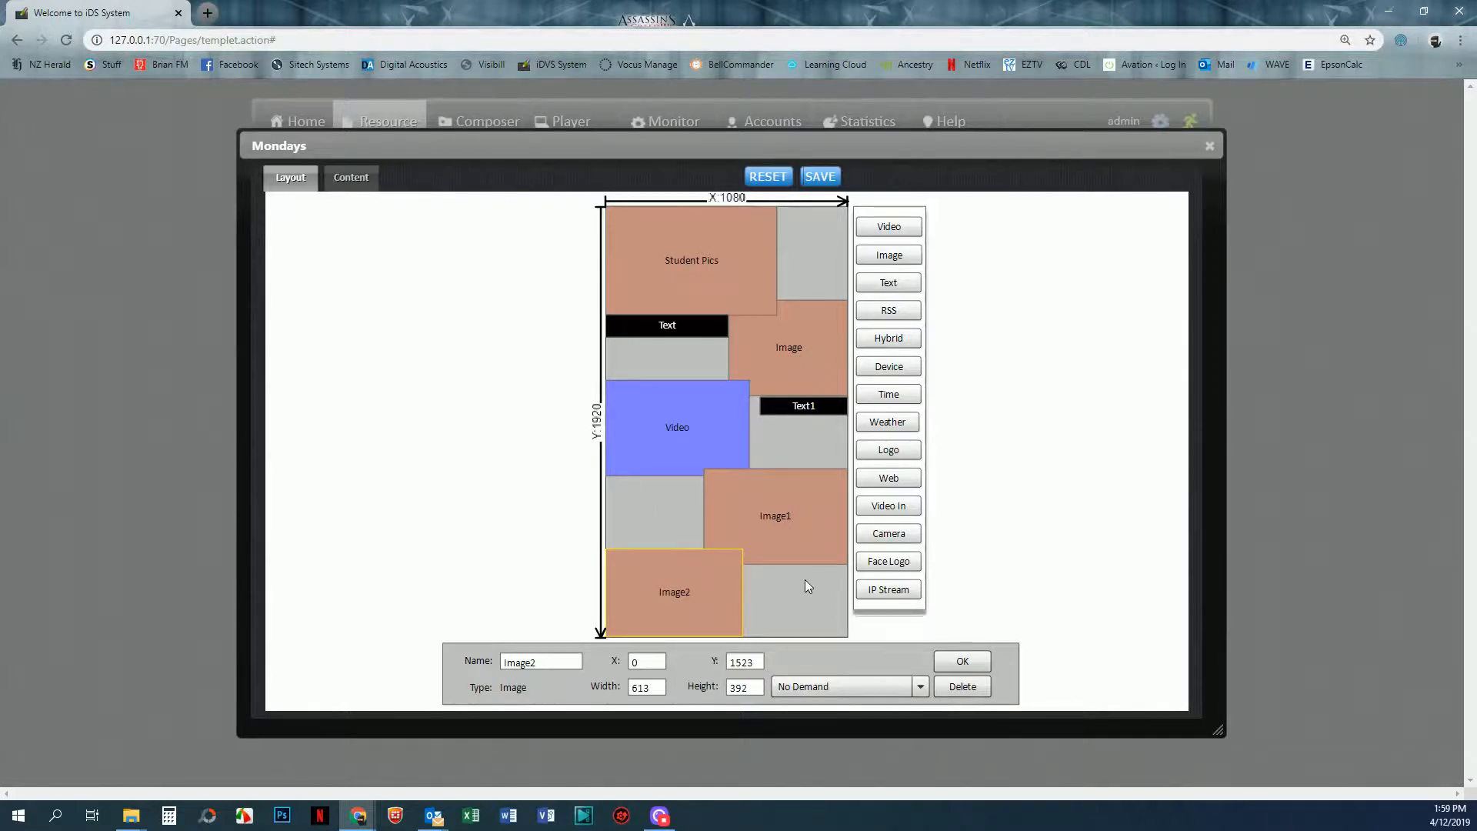
Save the Mondays template layout, close it, and reopen it from the template list to check the saved regions
{"action": "left_click", "coordinate": [820, 178]}
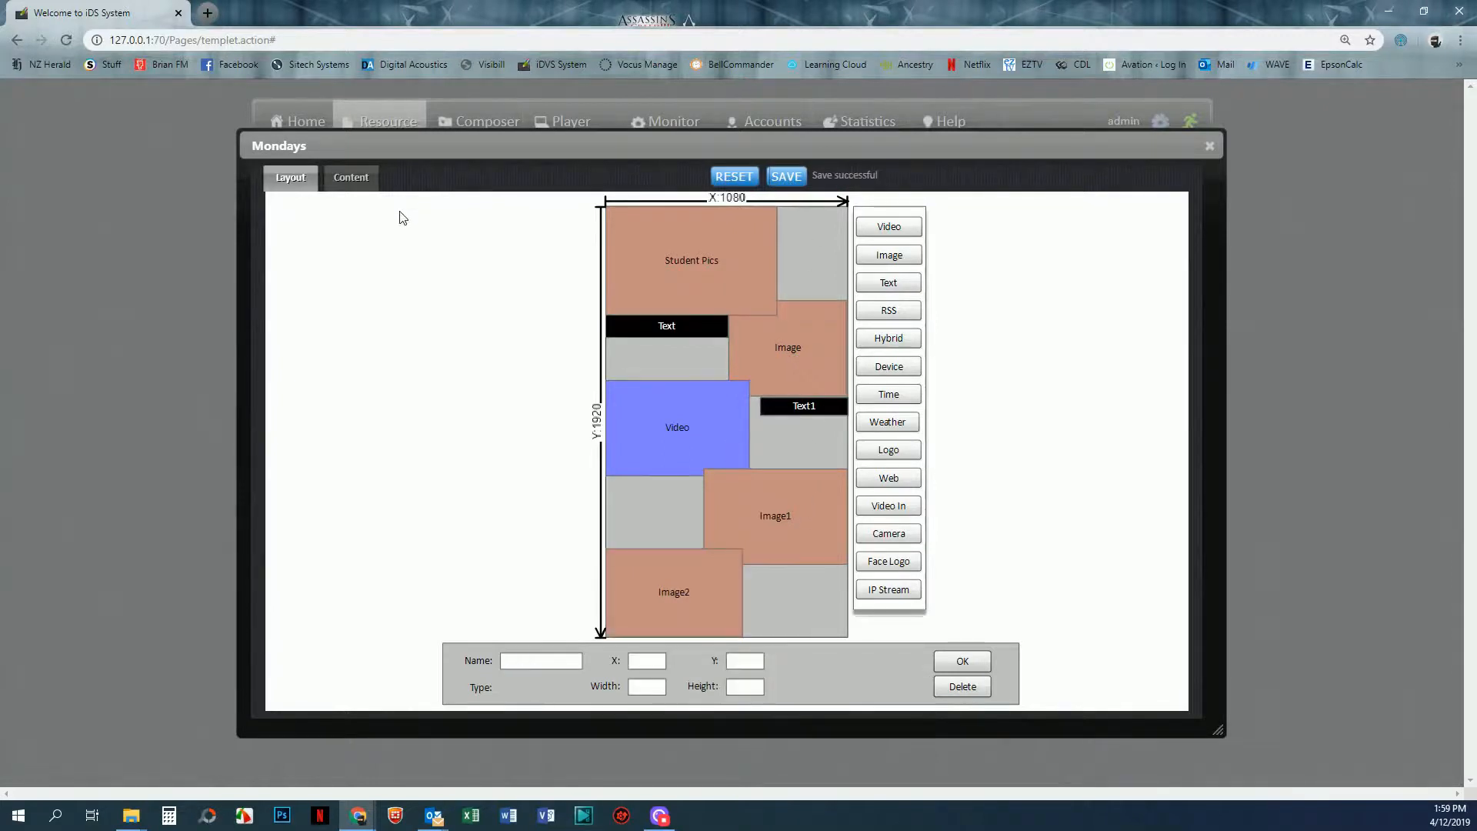
{"action": "left_click", "coordinate": [1210, 146]}
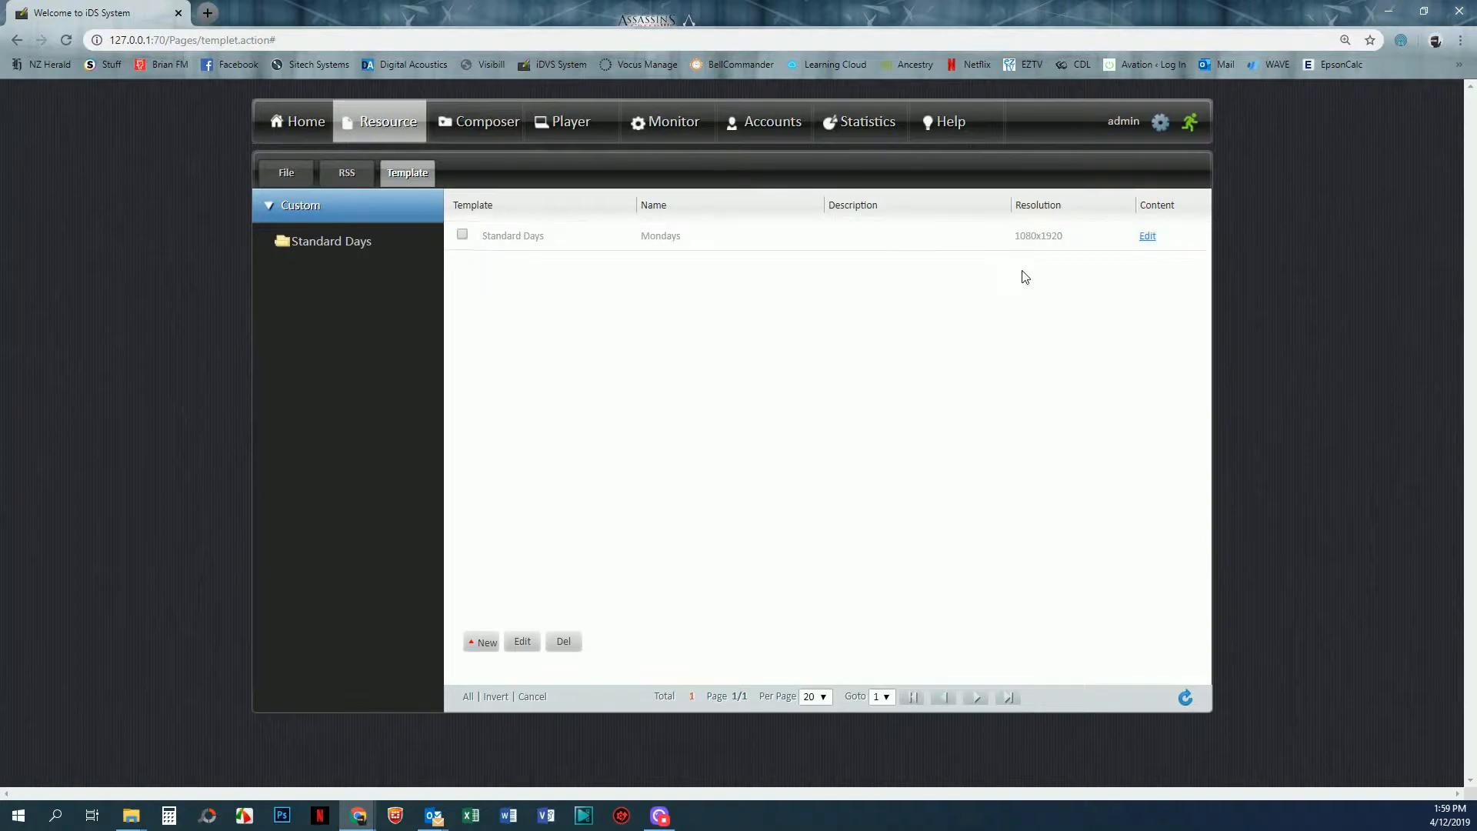
{"action": "left_click", "coordinate": [1148, 236]}
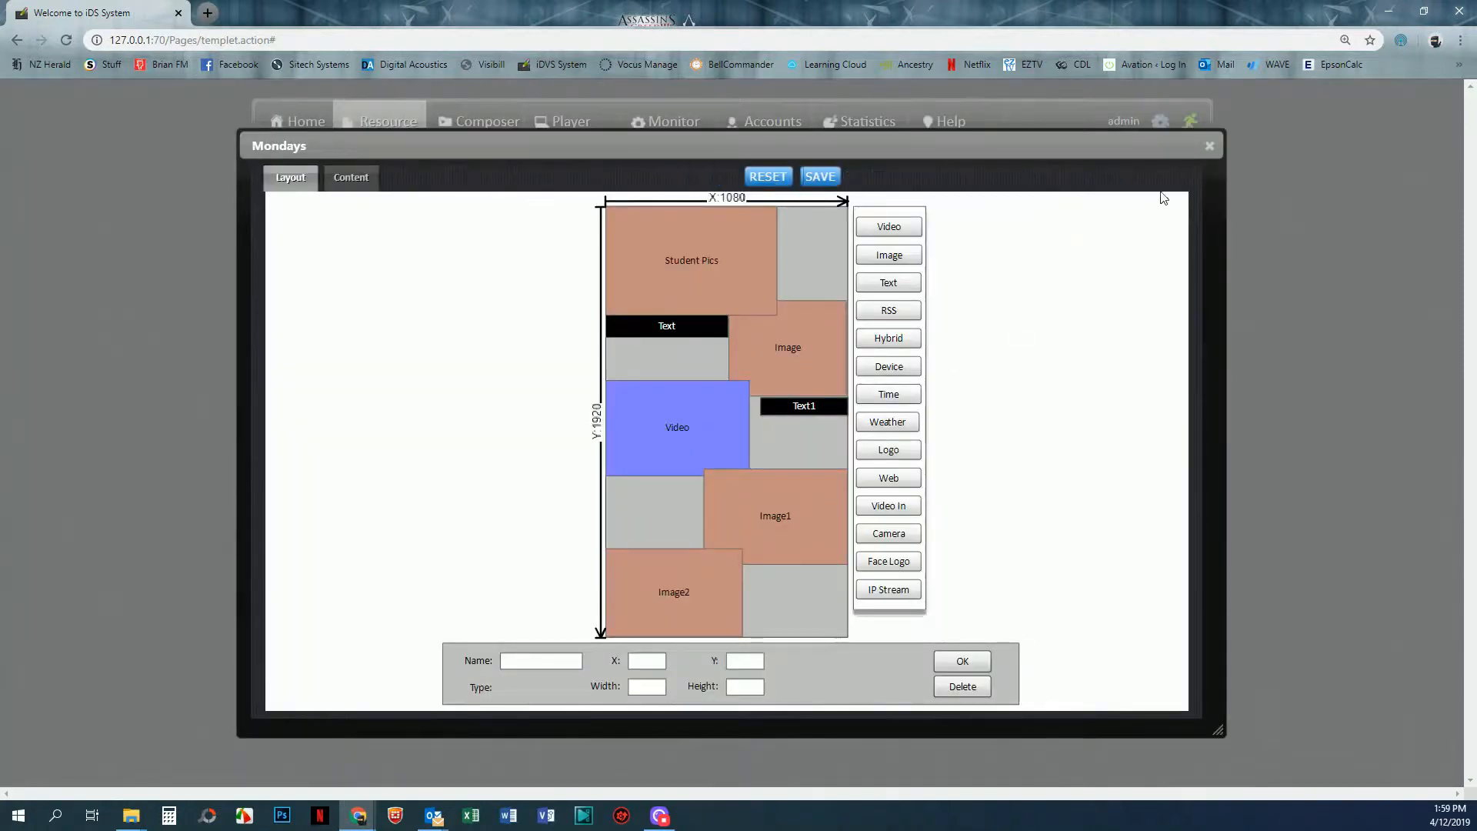
{"action": "left_click", "coordinate": [1209, 147]}
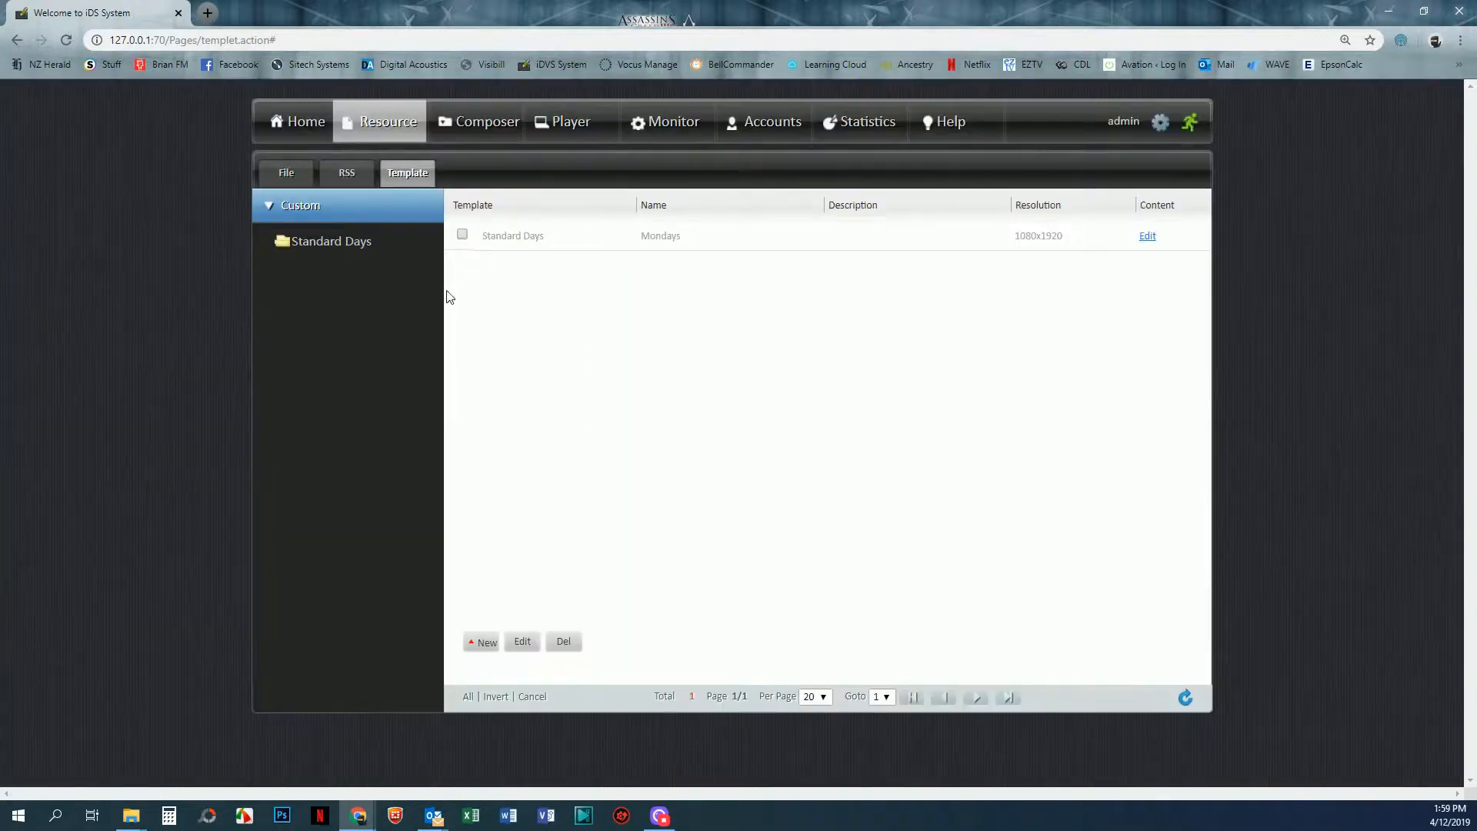
Create a program named Mondays in the Test loop campaign, based on the custom Standard Days template Mondays
{"action": "left_click", "coordinate": [479, 127]}
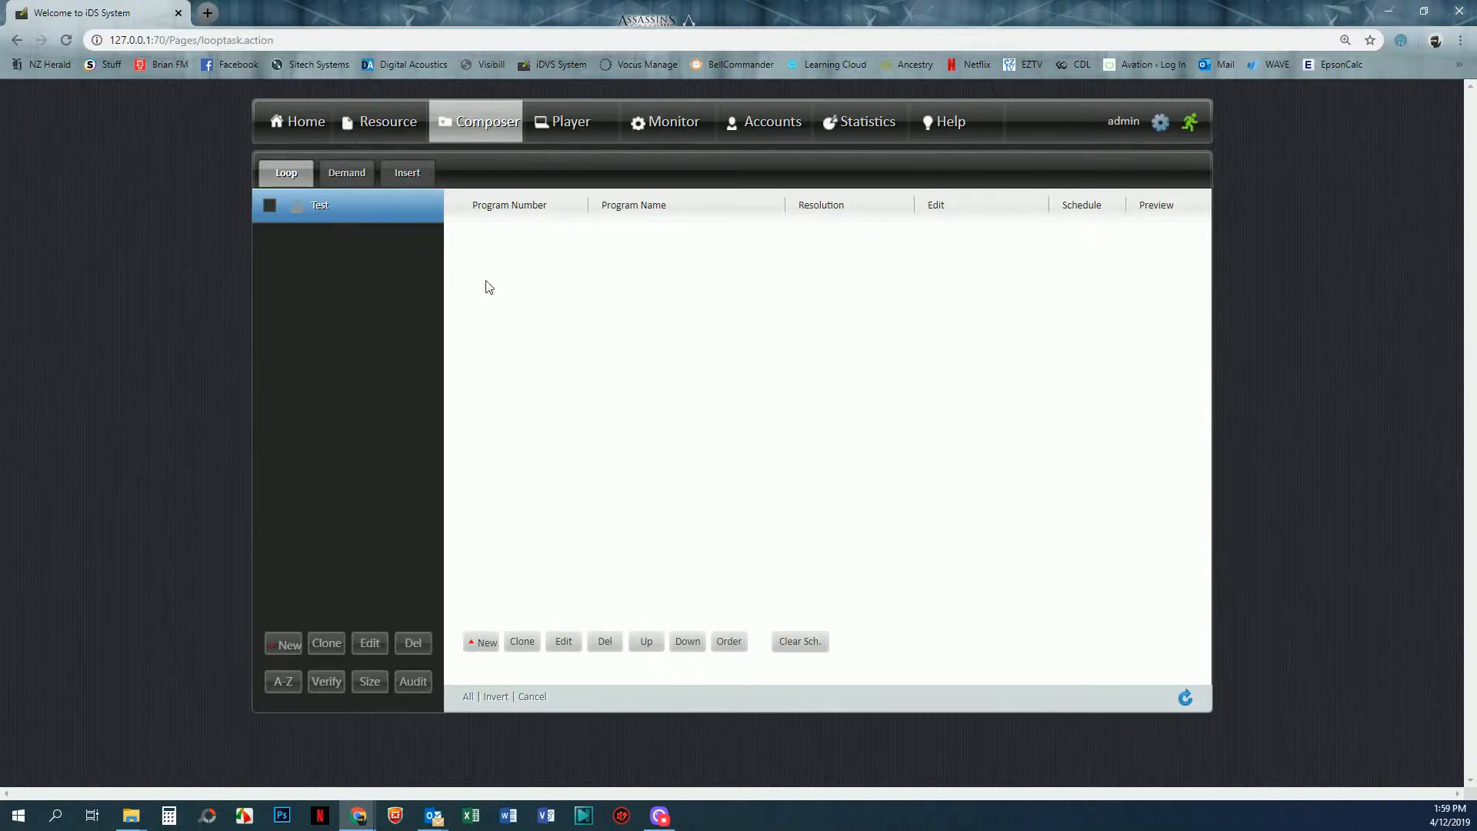
{"action": "left_click", "coordinate": [483, 642]}
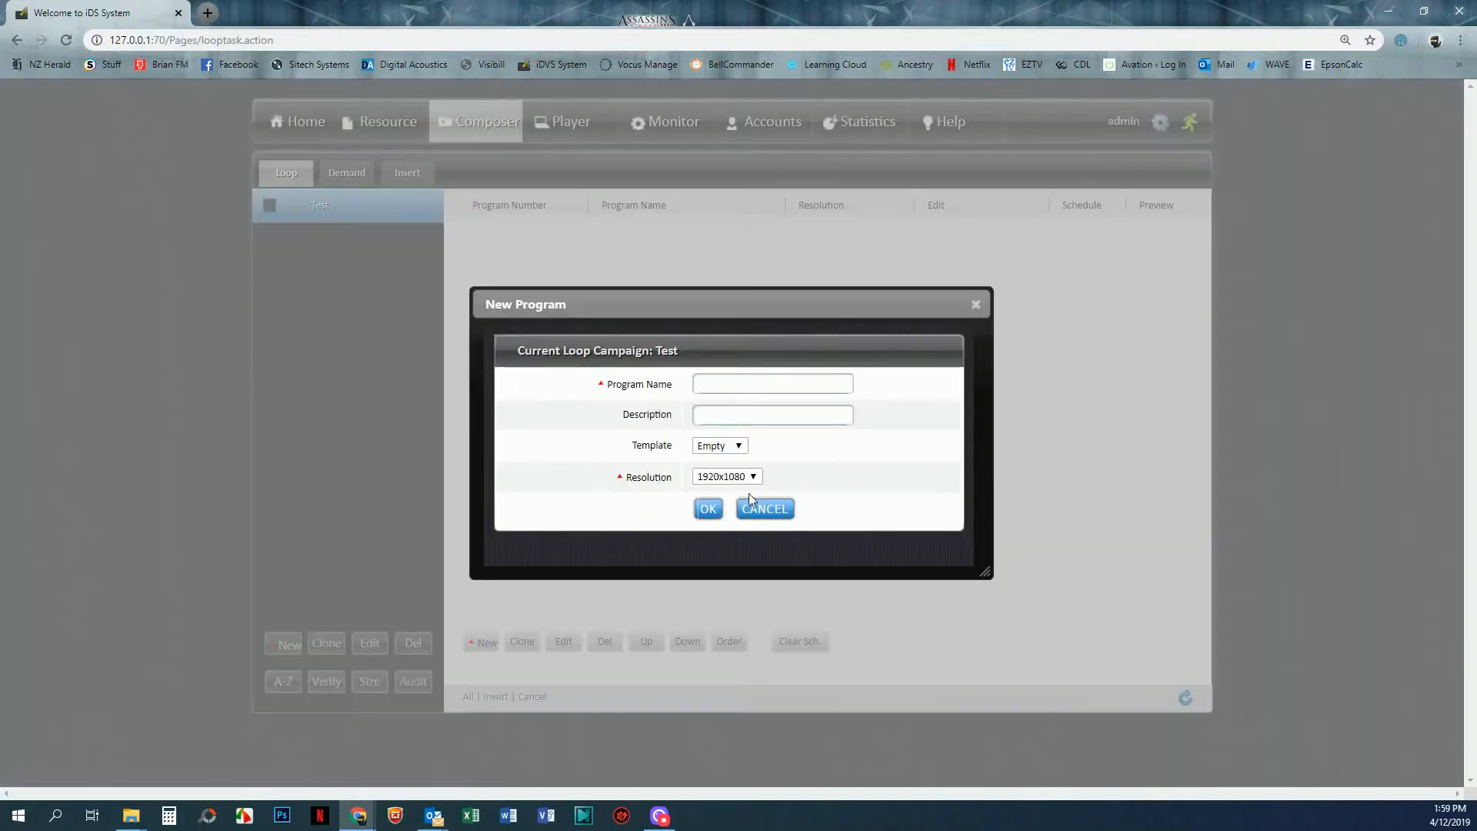
{"action": "left_click", "coordinate": [745, 385]}
{"action": "left_click", "coordinate": [738, 447]}
{"action": "left_click", "coordinate": [730, 476]}
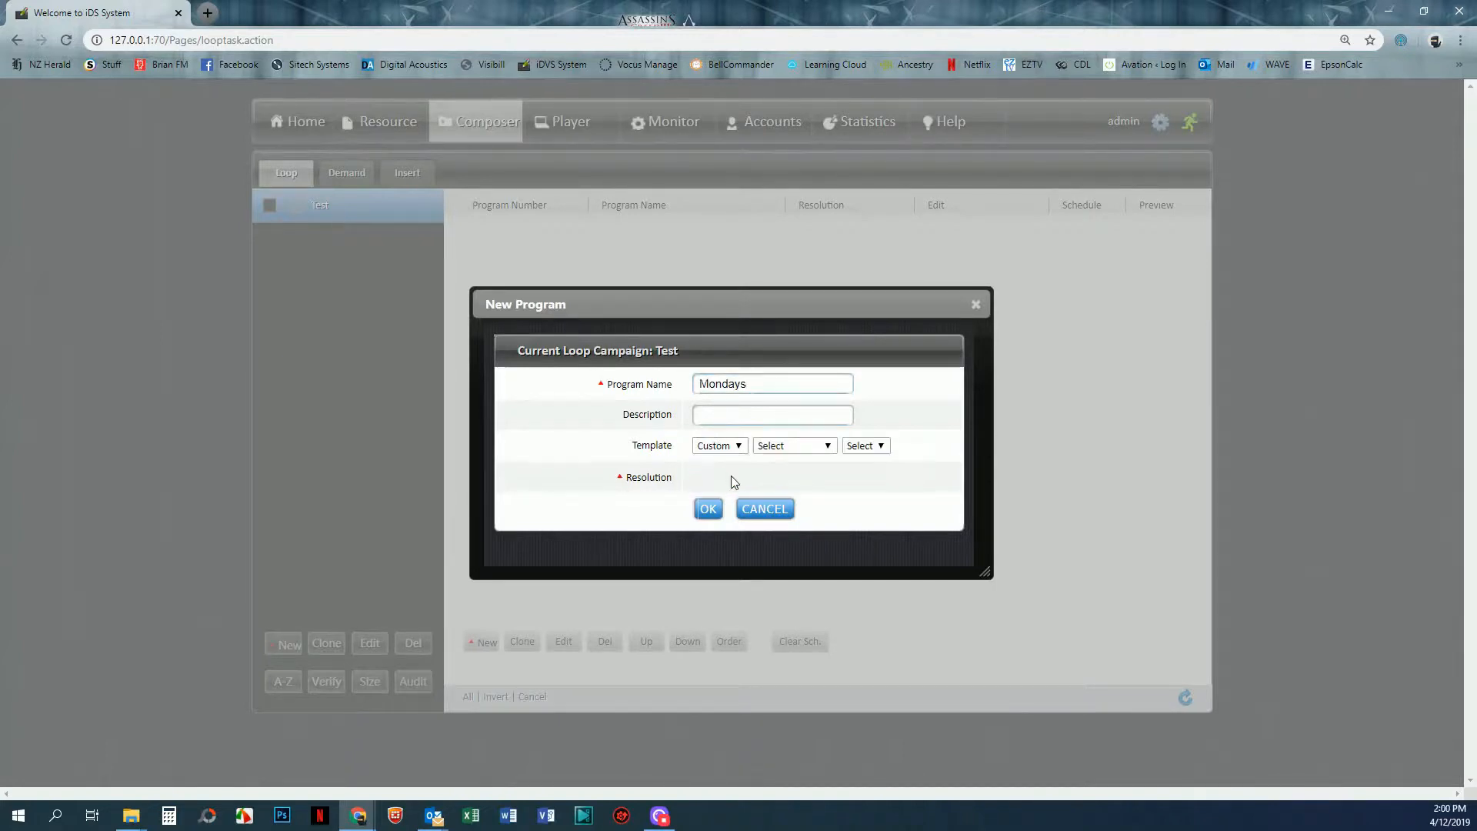
{"action": "left_click", "coordinate": [828, 446]}
{"action": "left_click", "coordinate": [806, 475]}
{"action": "left_click", "coordinate": [869, 451]}
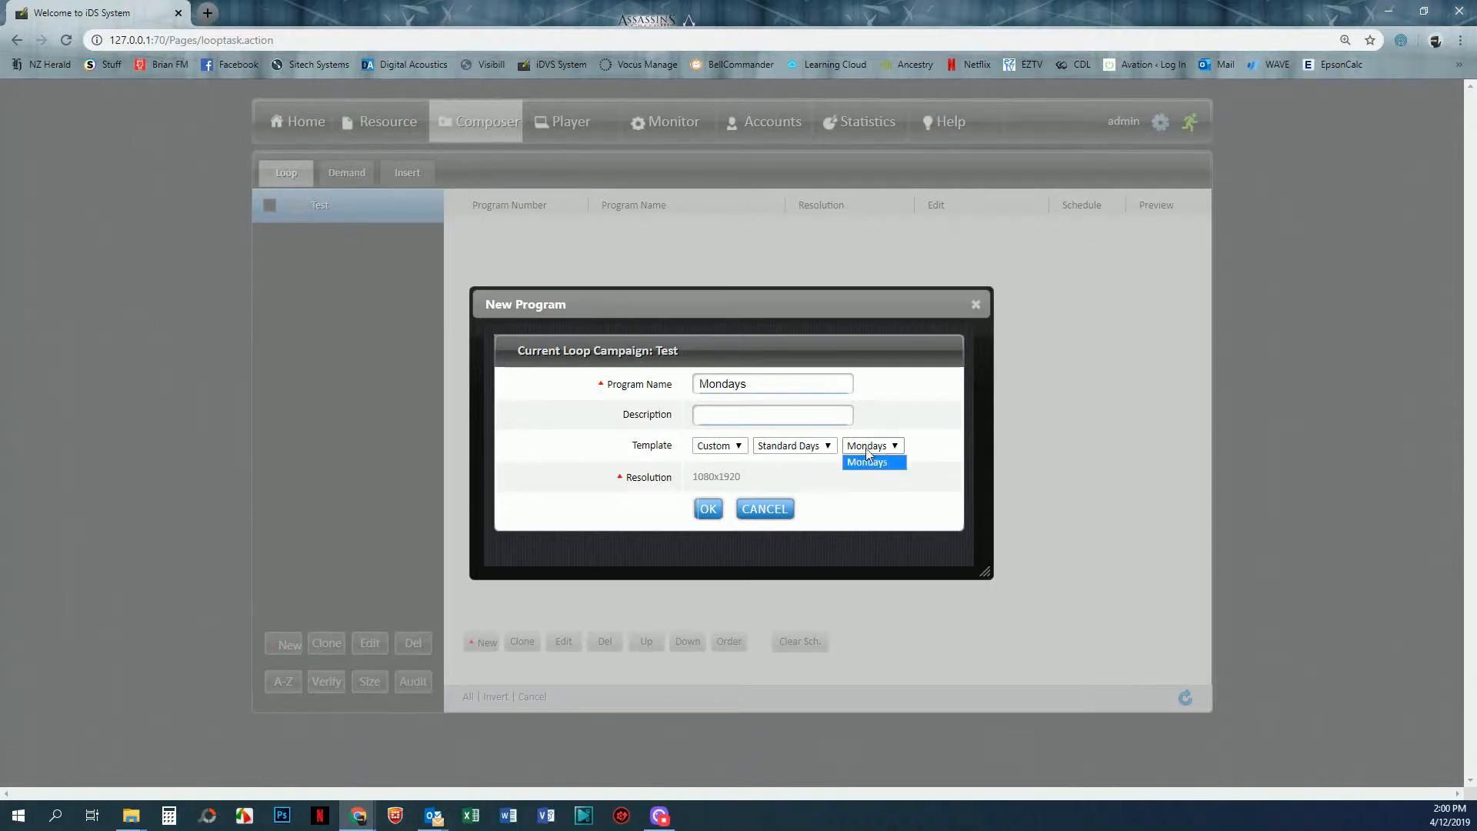
{"action": "left_click", "coordinate": [703, 517]}
{"action": "left_click", "coordinate": [703, 517]}
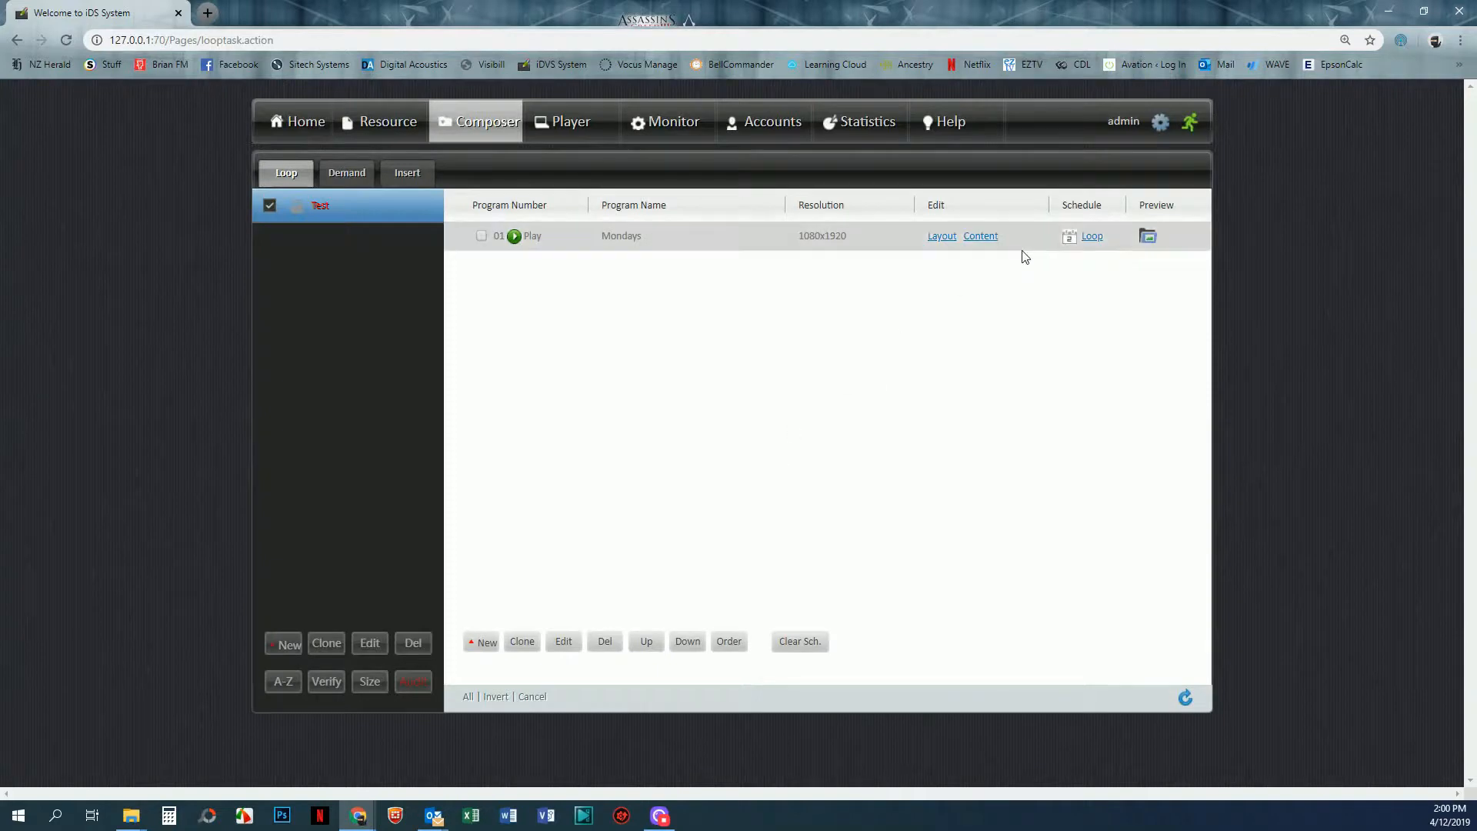
Inspect the Mondays program's layout and its Student Pics region, then close the program editor
{"action": "left_click", "coordinate": [945, 238]}
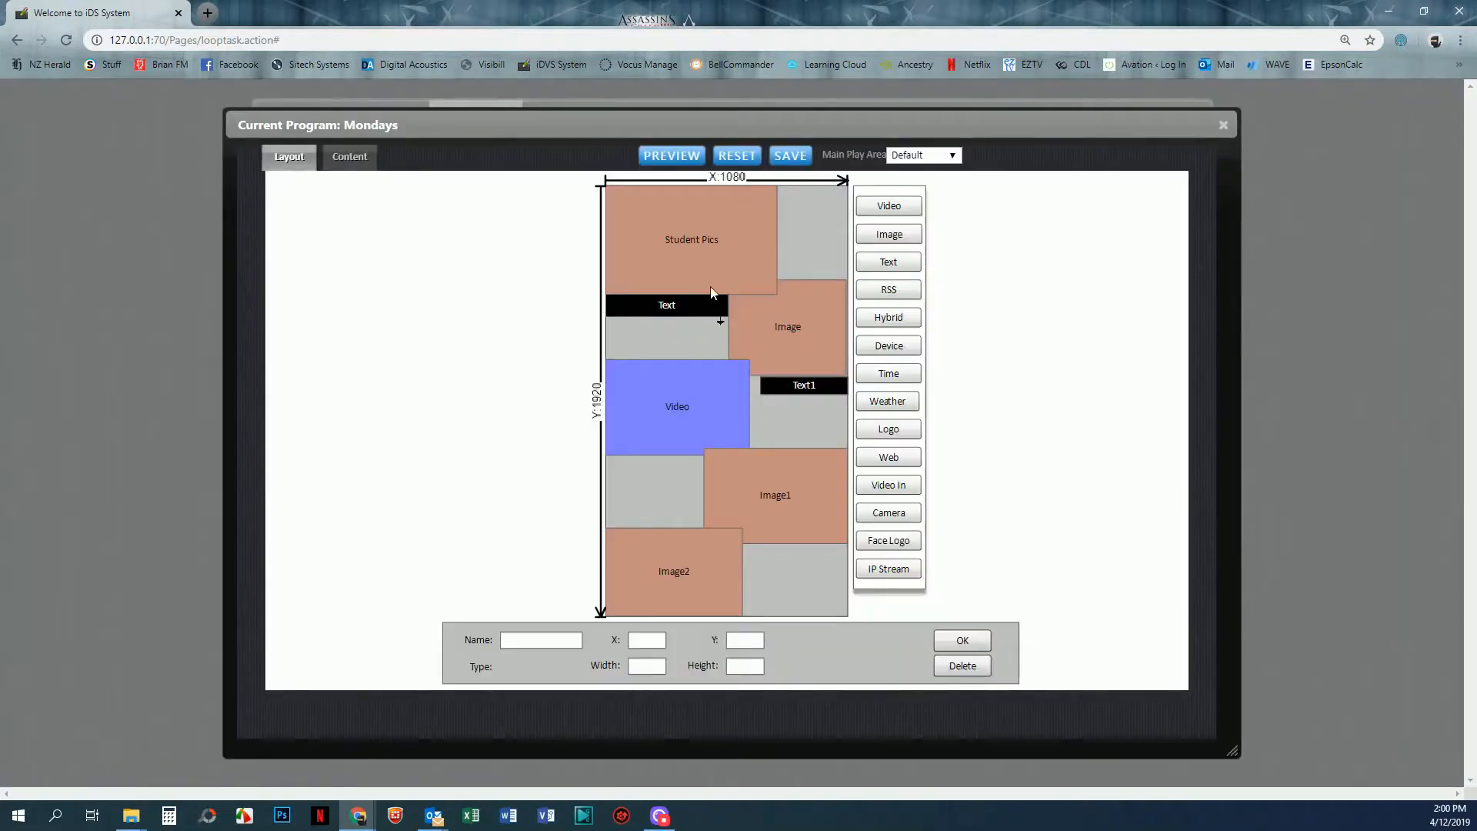
{"action": "mouse_move", "coordinate": [715, 242]}
{"action": "left_mouse_down"}
{"action": "mouse_move", "coordinate": [771, 254]}
{"action": "mouse_move", "coordinate": [696, 226]}
{"action": "left_mouse_up"}
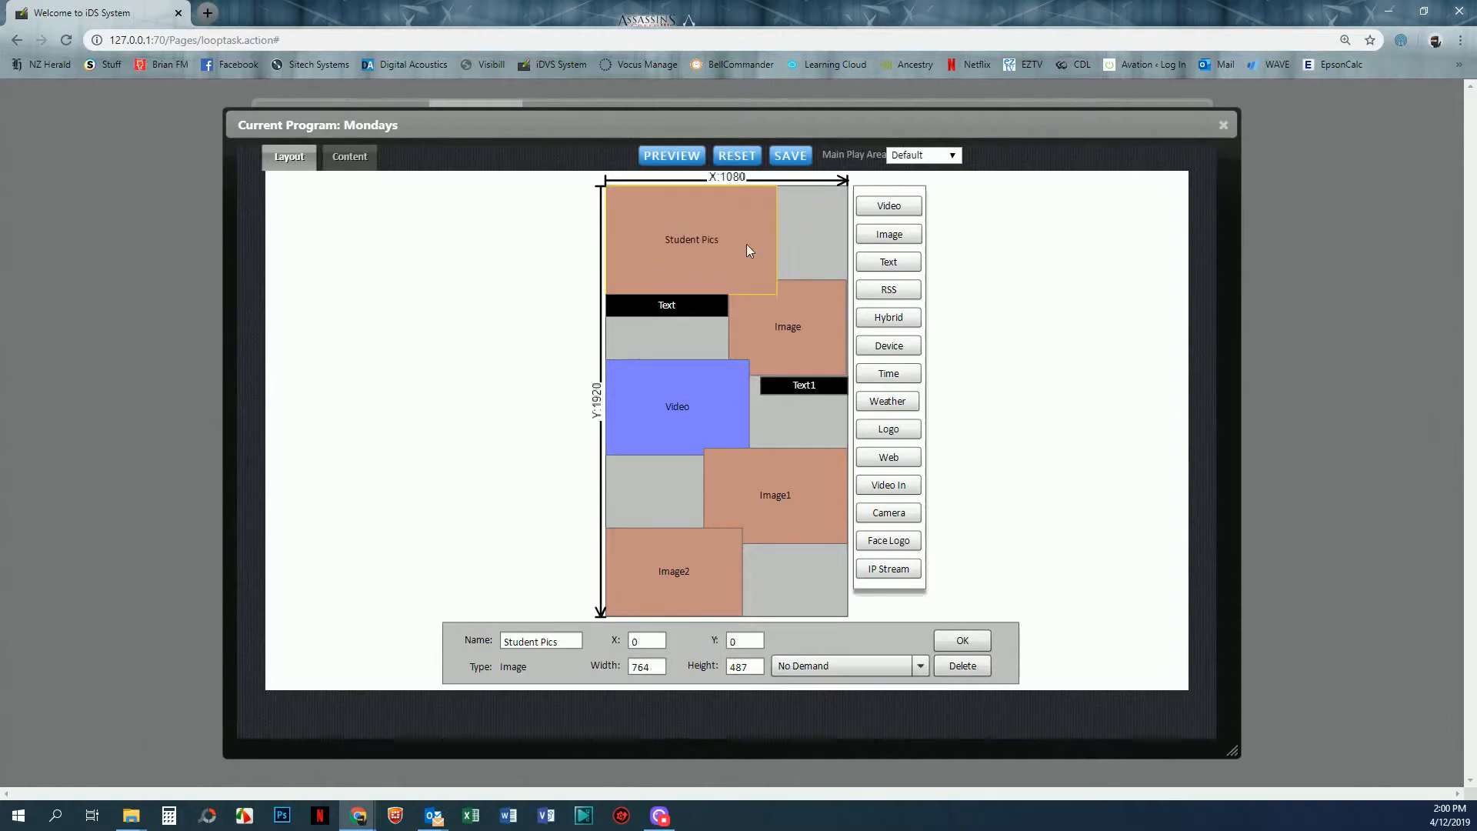
{"action": "left_click", "coordinate": [346, 159]}
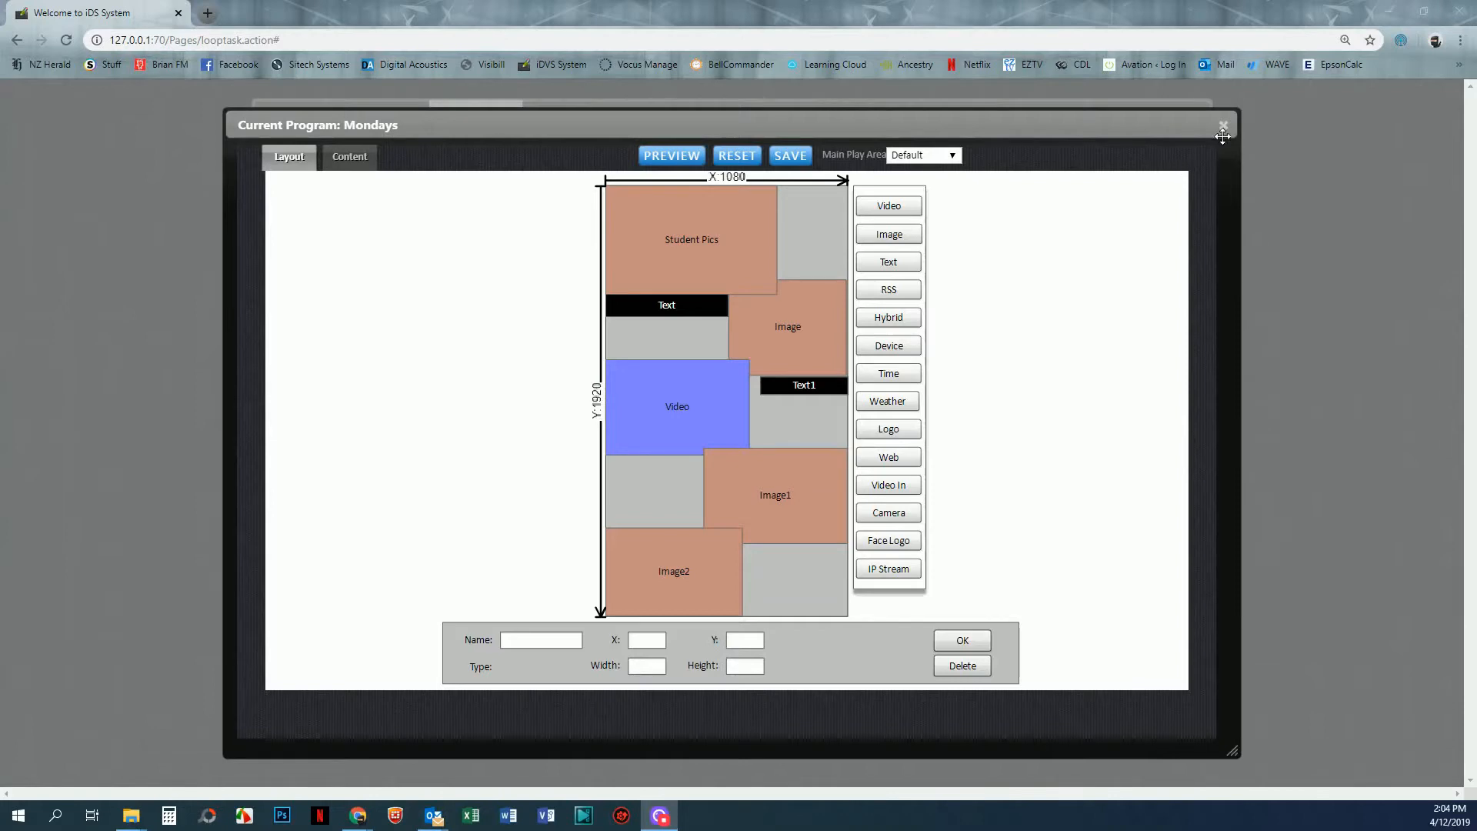
{"action": "left_click", "coordinate": [1223, 126]}
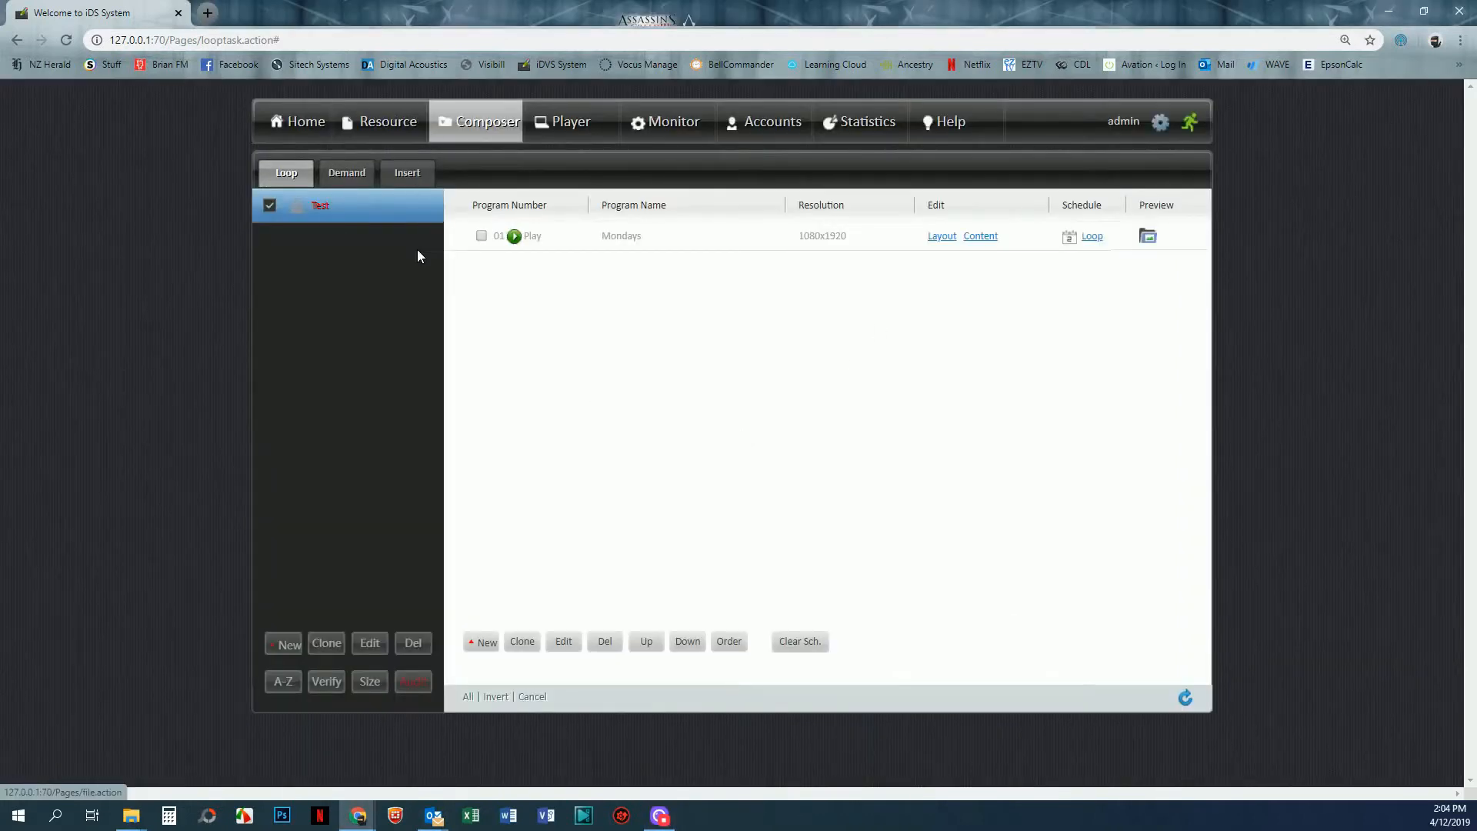
Delete the Mondays template from the Standard Days group in the template resources
{"action": "left_click", "coordinate": [386, 123]}
{"action": "left_click", "coordinate": [405, 183]}
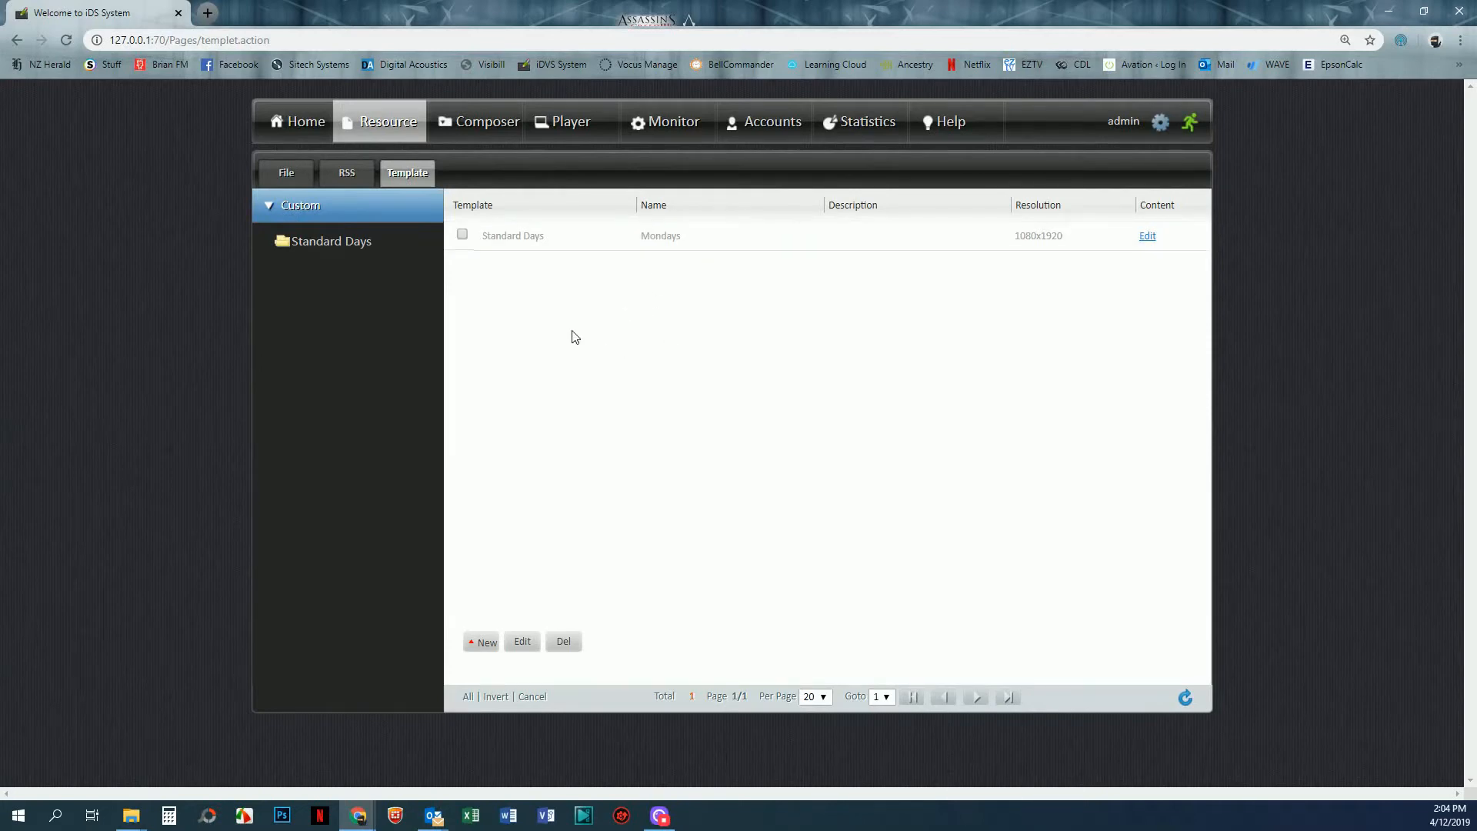
{"action": "left_click", "coordinate": [462, 235]}
{"action": "left_click", "coordinate": [564, 644]}
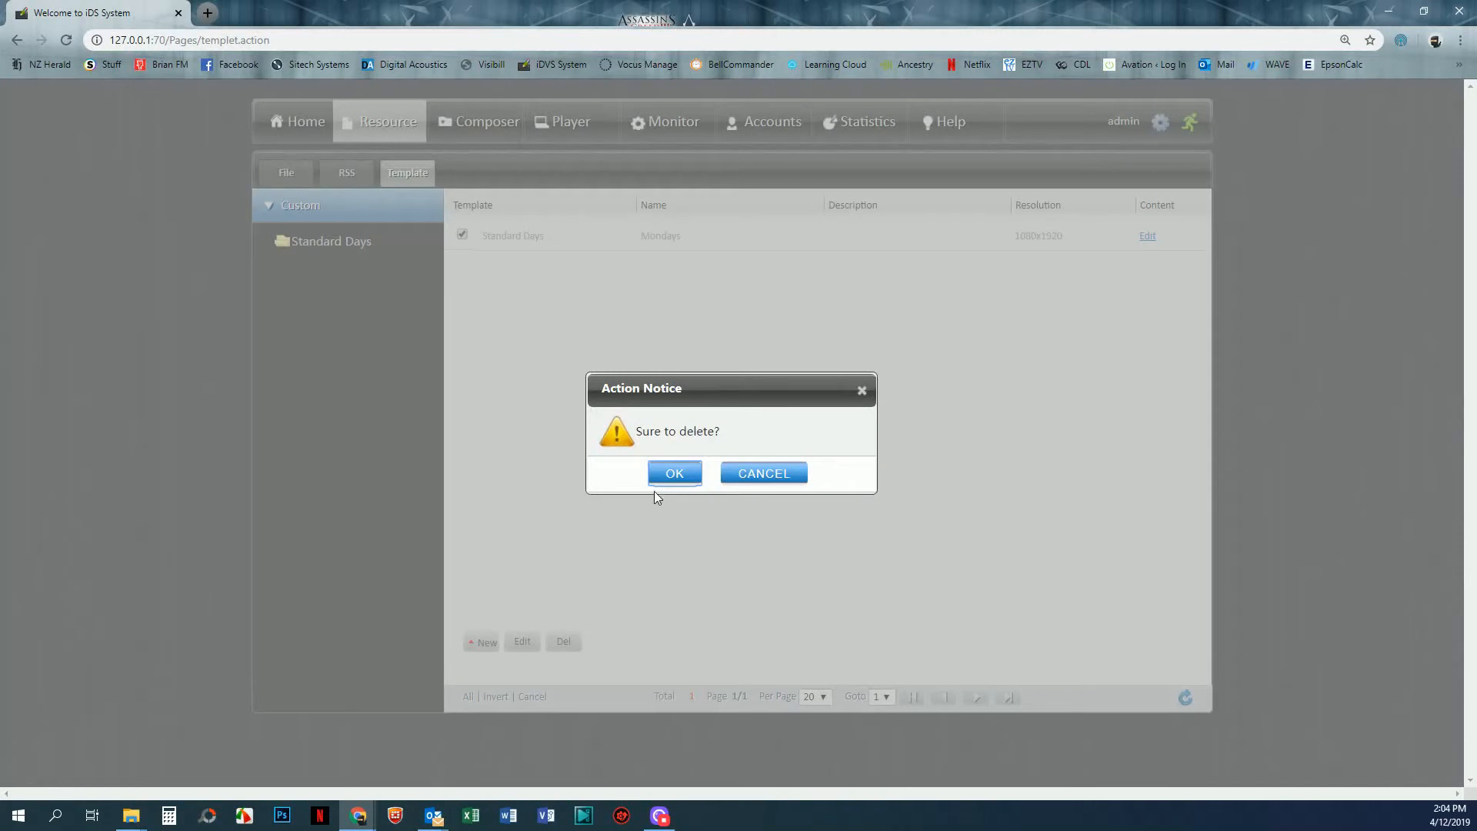
{"action": "left_click", "coordinate": [668, 474]}
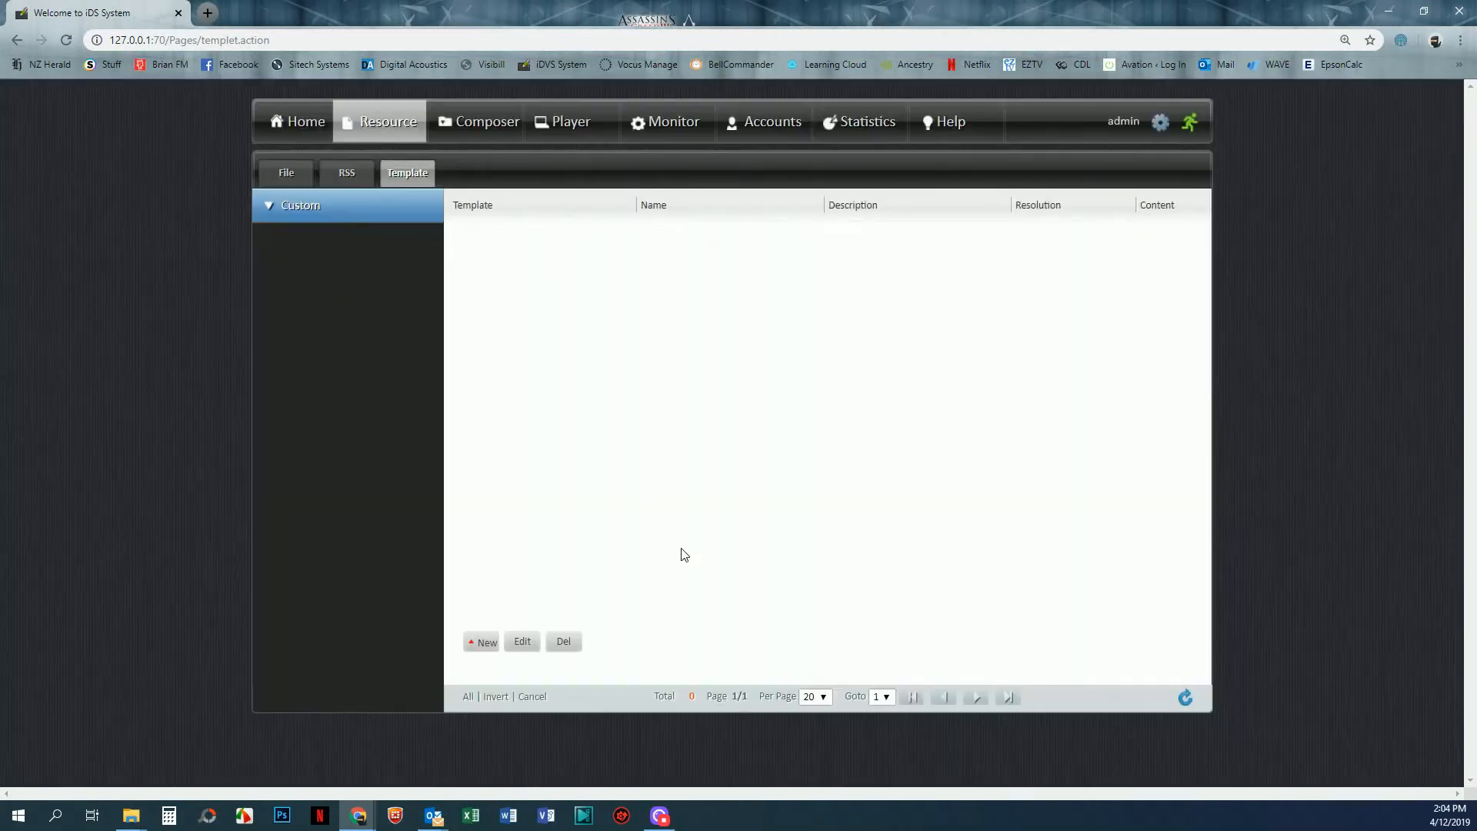